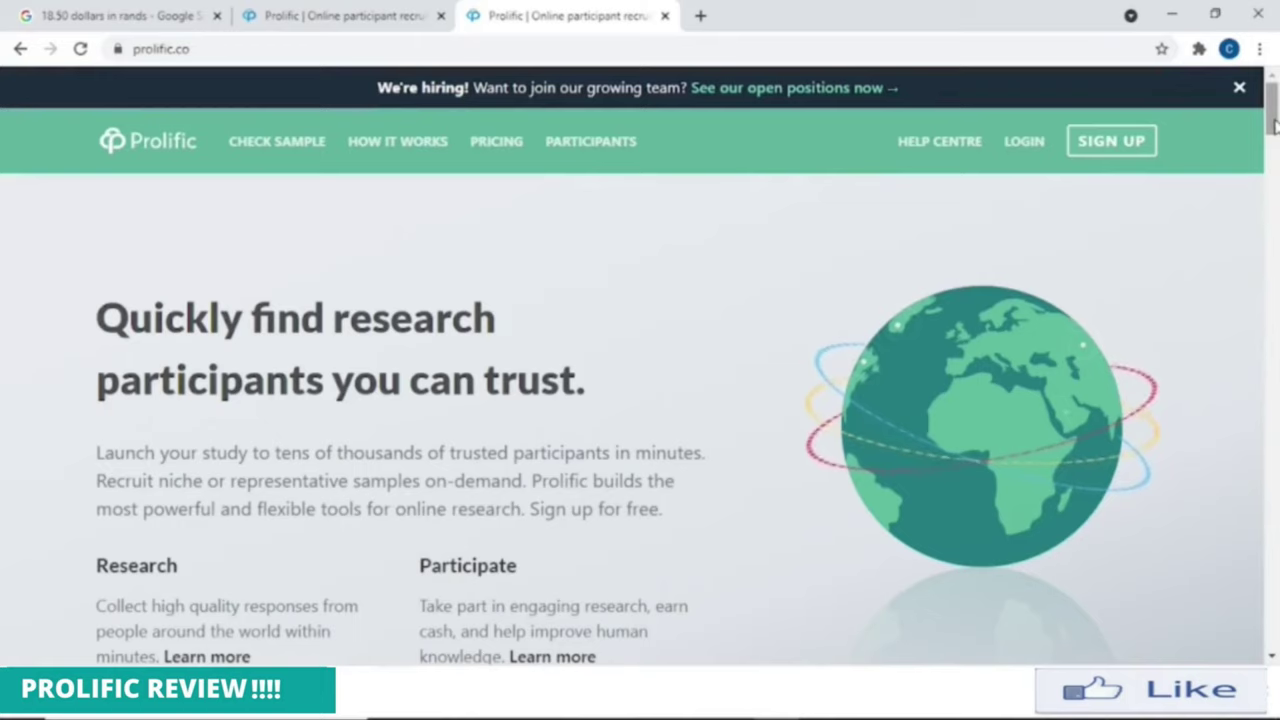
- Examine the Prolific home page's introduction and its sign-up options for researchers and participants
drag(1274, 122, 1232, 155)
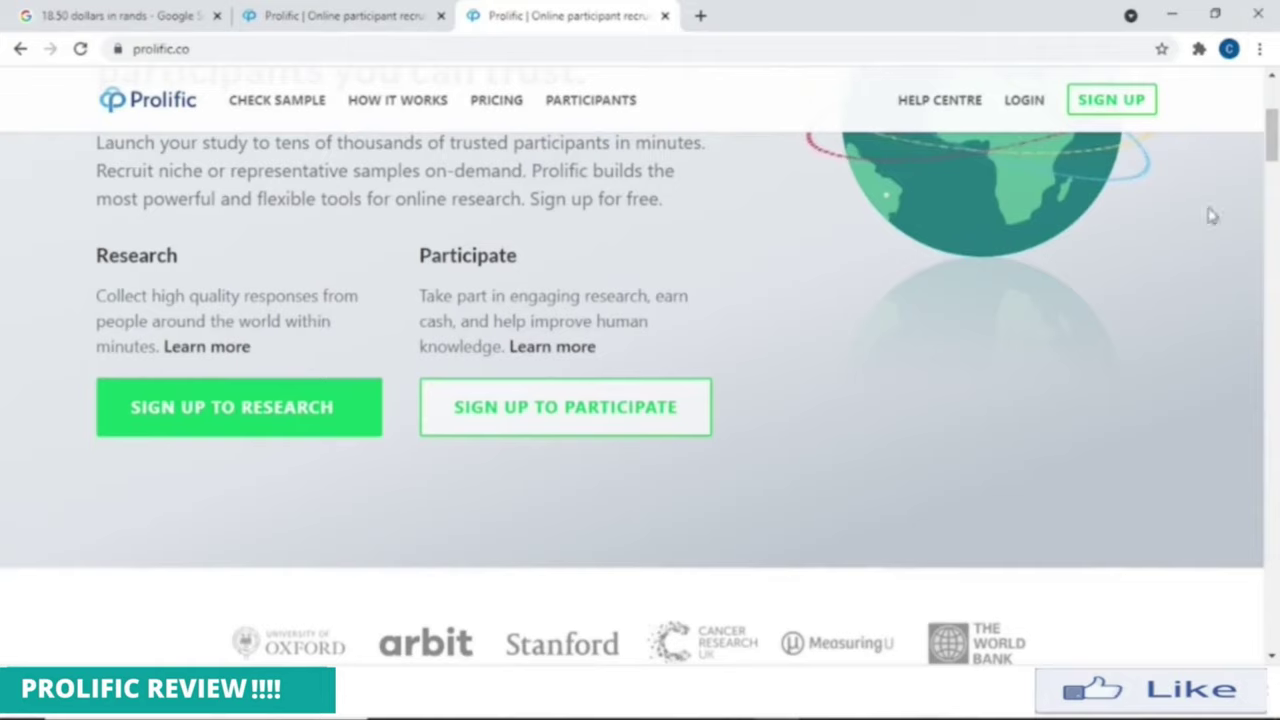
scroll(1271, 125, up, 3)
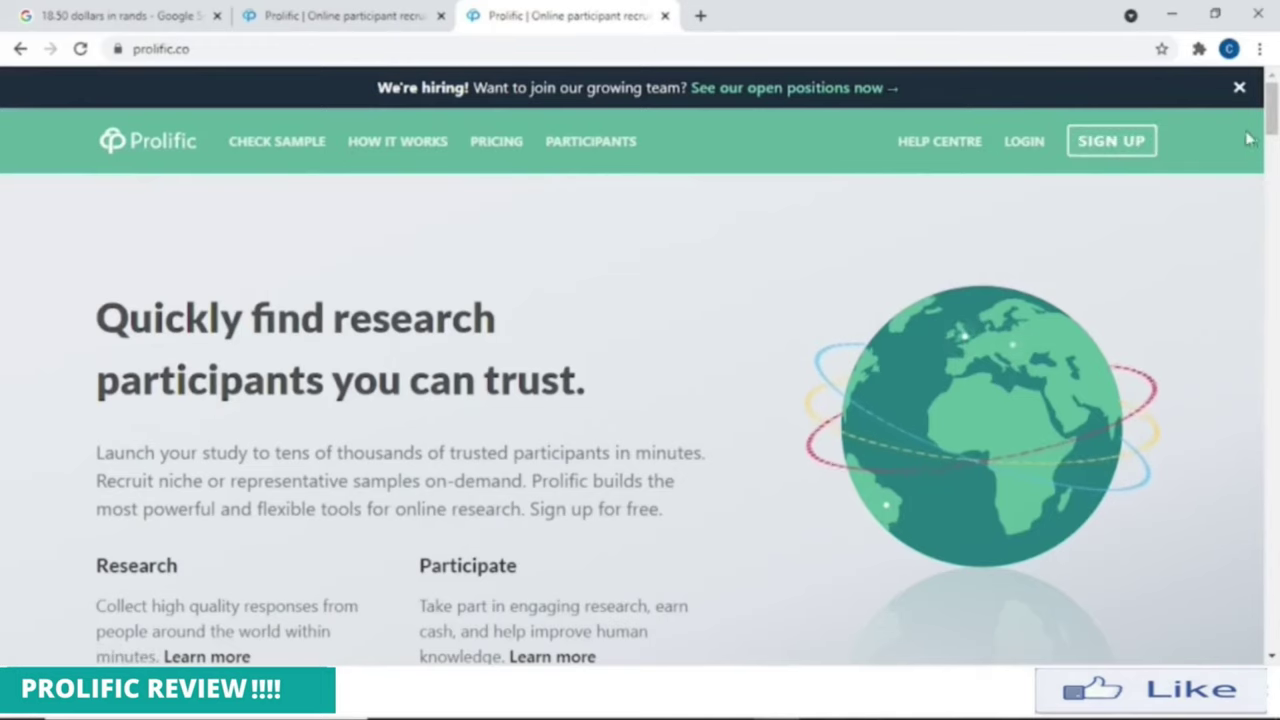
scroll(1271, 125, down, 2)
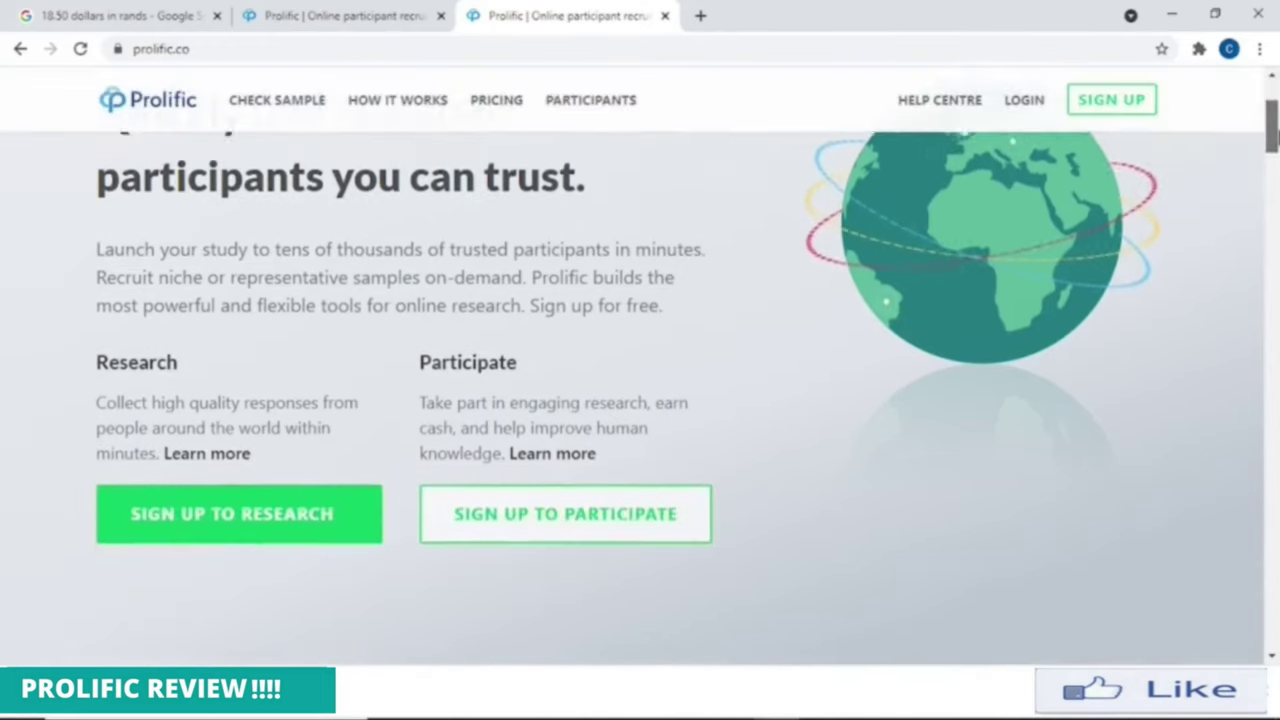
scroll(1271, 125, up, 2)
scroll(1271, 125, down, 2)
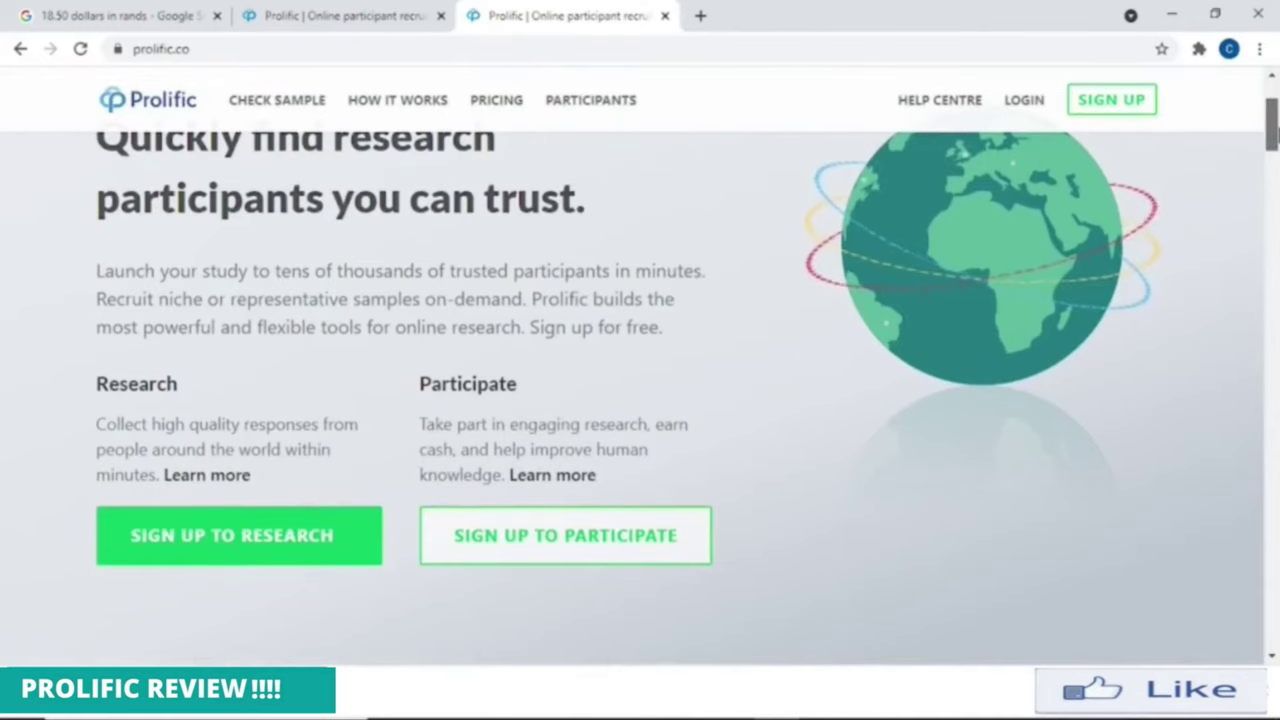
scroll(1272, 128, down, 1)
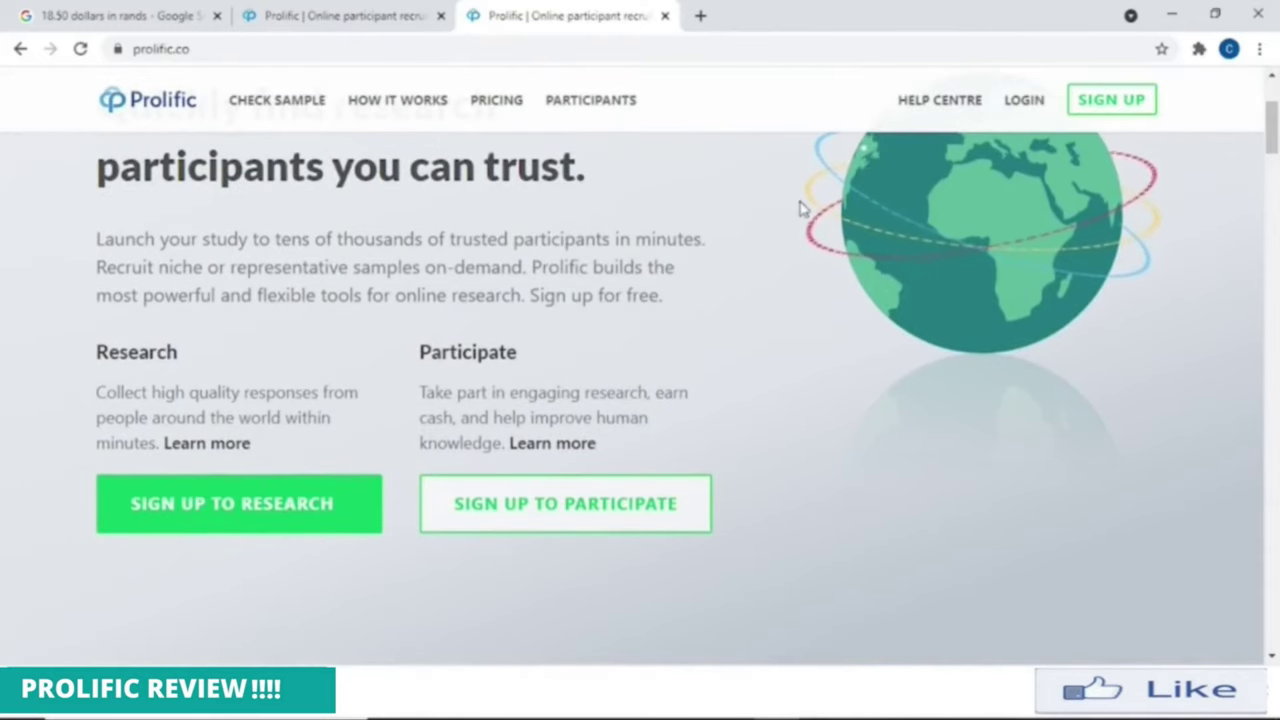
scroll(1271, 125, up, 1)
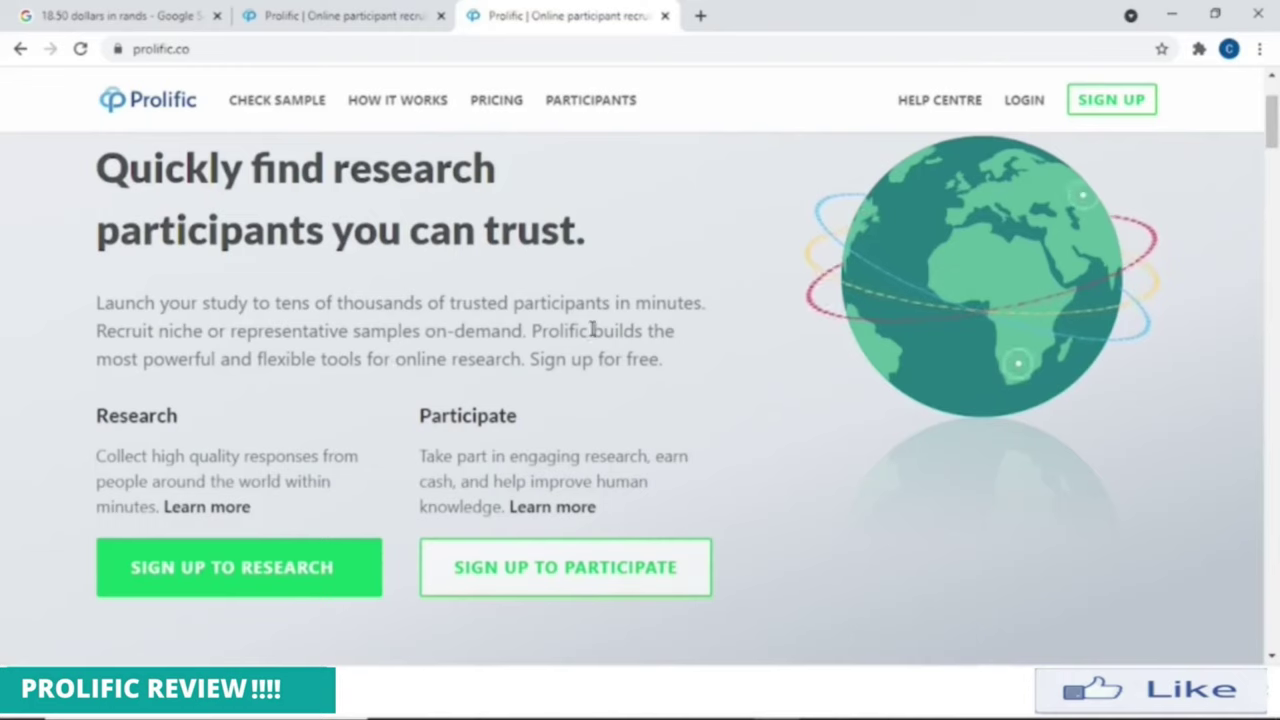
mouse_move(1272, 110)
mouse_down()
mouse_move(1272, 162)
mouse_move(1271, 126)
mouse_up()
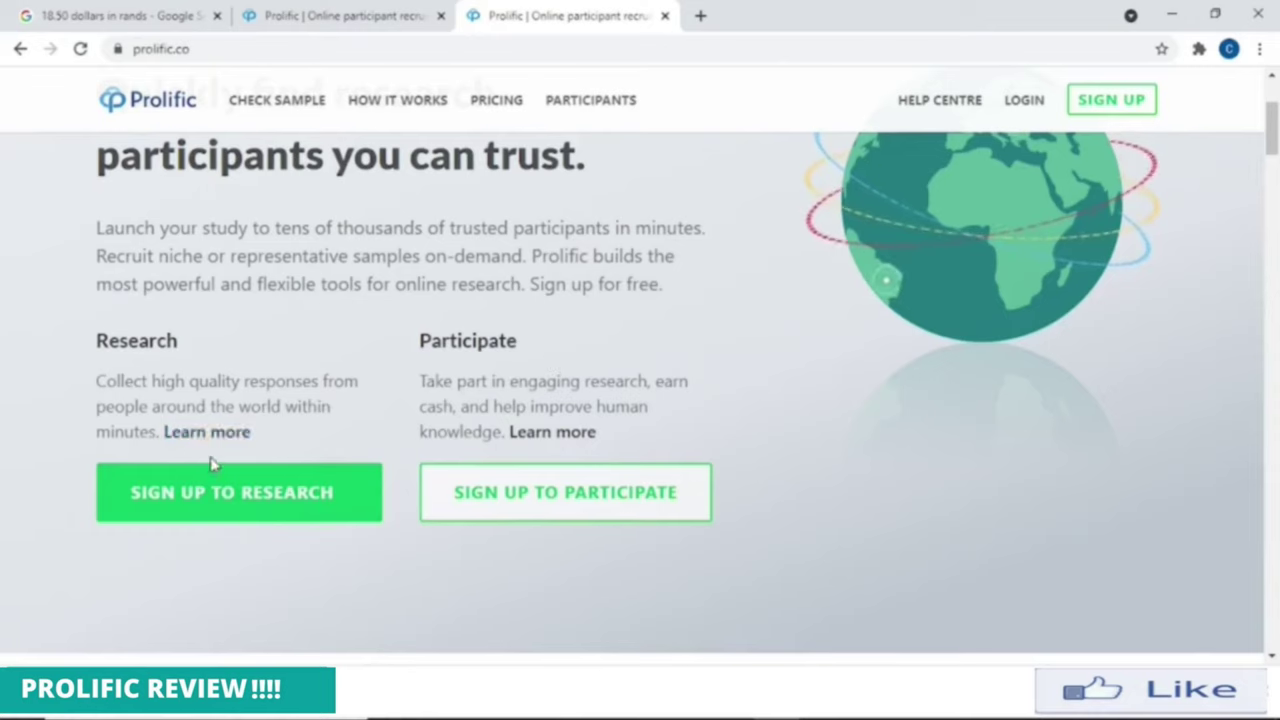
- Open the participant registration form and set the account purpose to "I want to take part in studies"
click(579, 503)
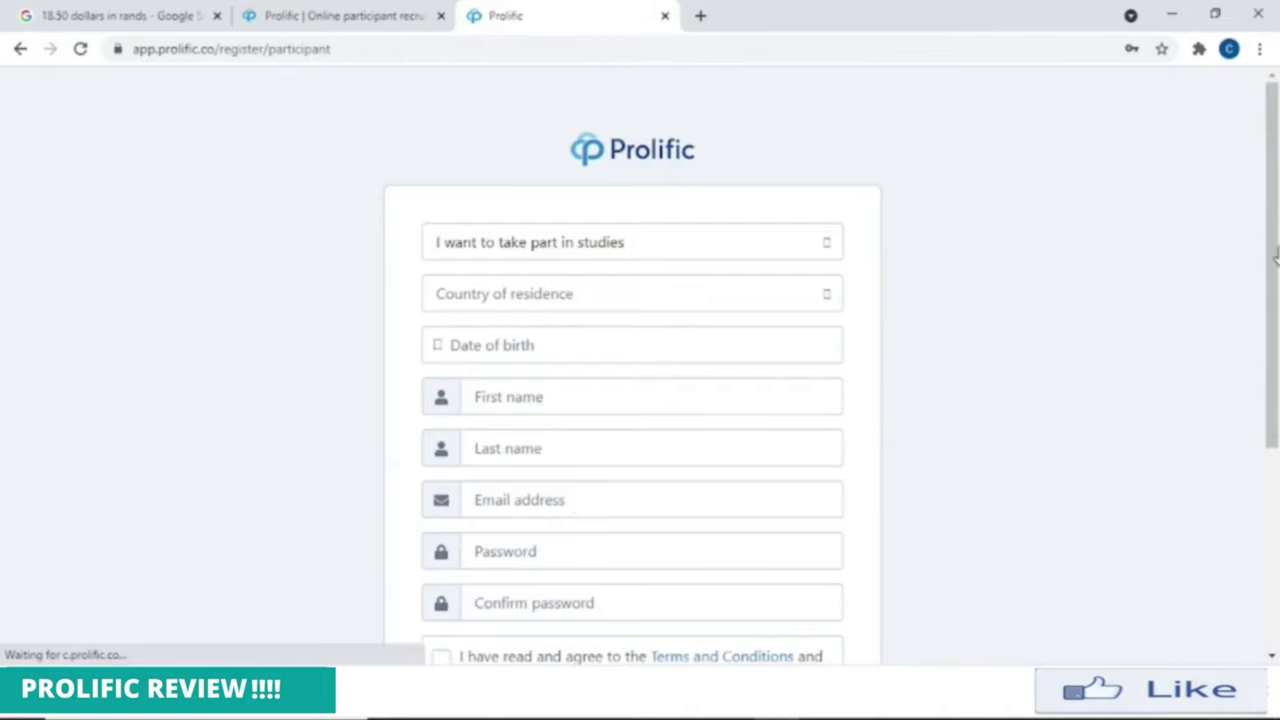
mouse_move(1277, 231)
mouse_down()
mouse_move(1277, 430)
mouse_move(1272, 248)
mouse_up()
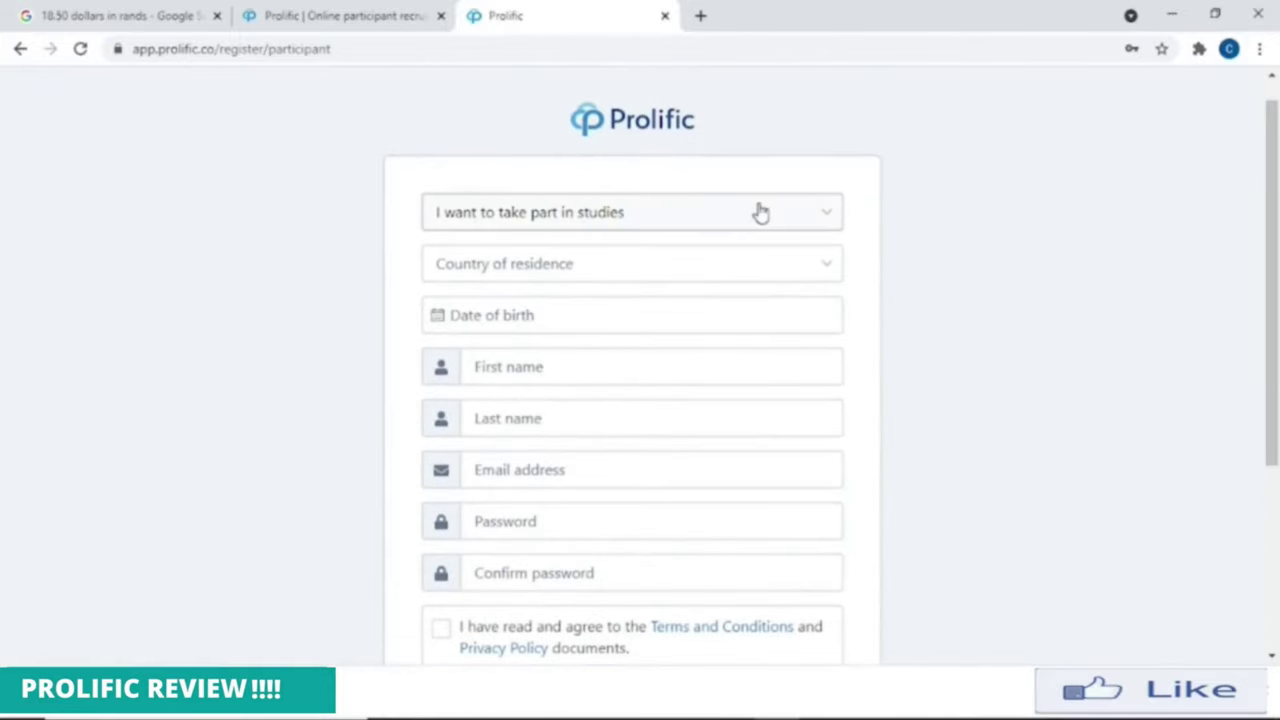
click(557, 219)
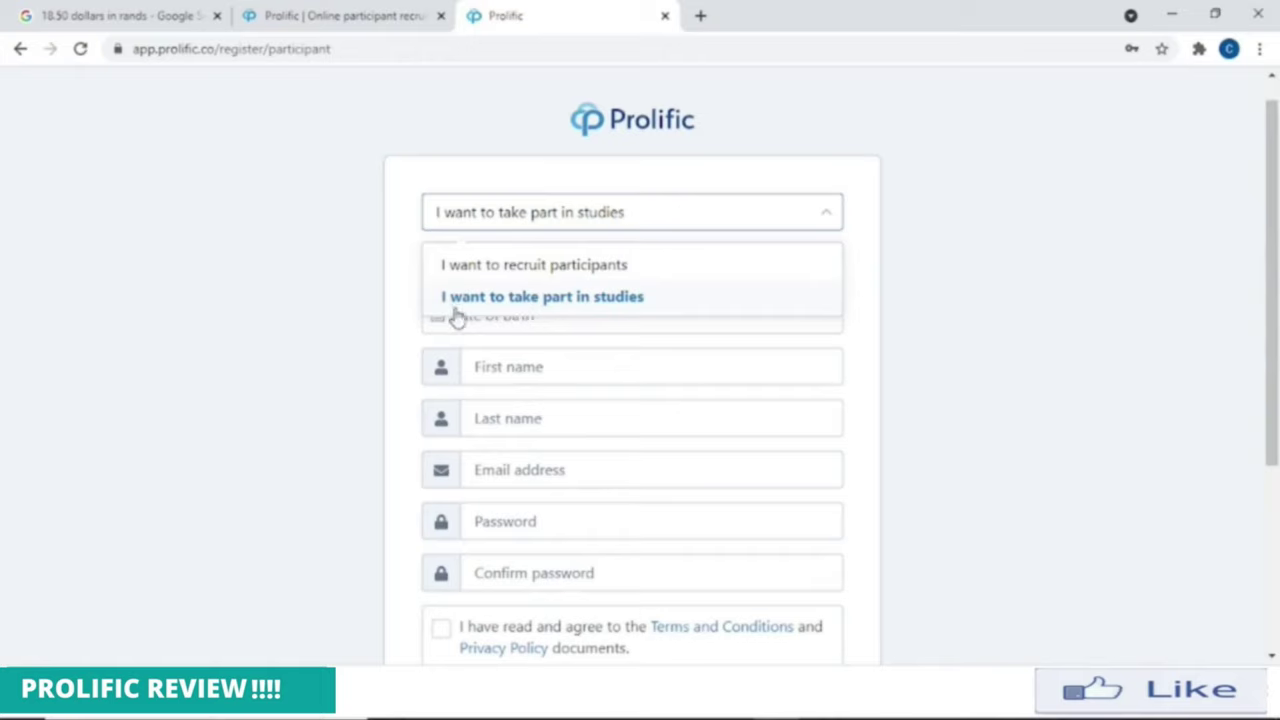
click(577, 301)
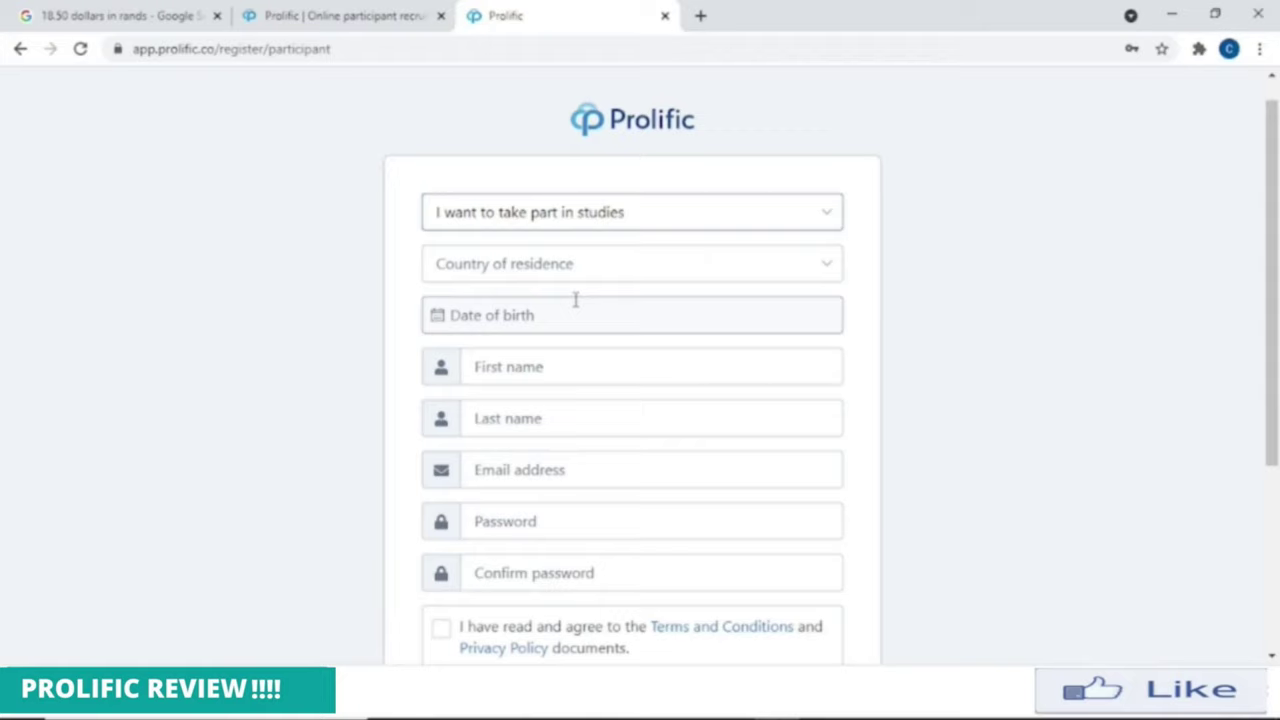
- Look through the available countries of residence down to the end of the list, without choosing one
click(826, 276)
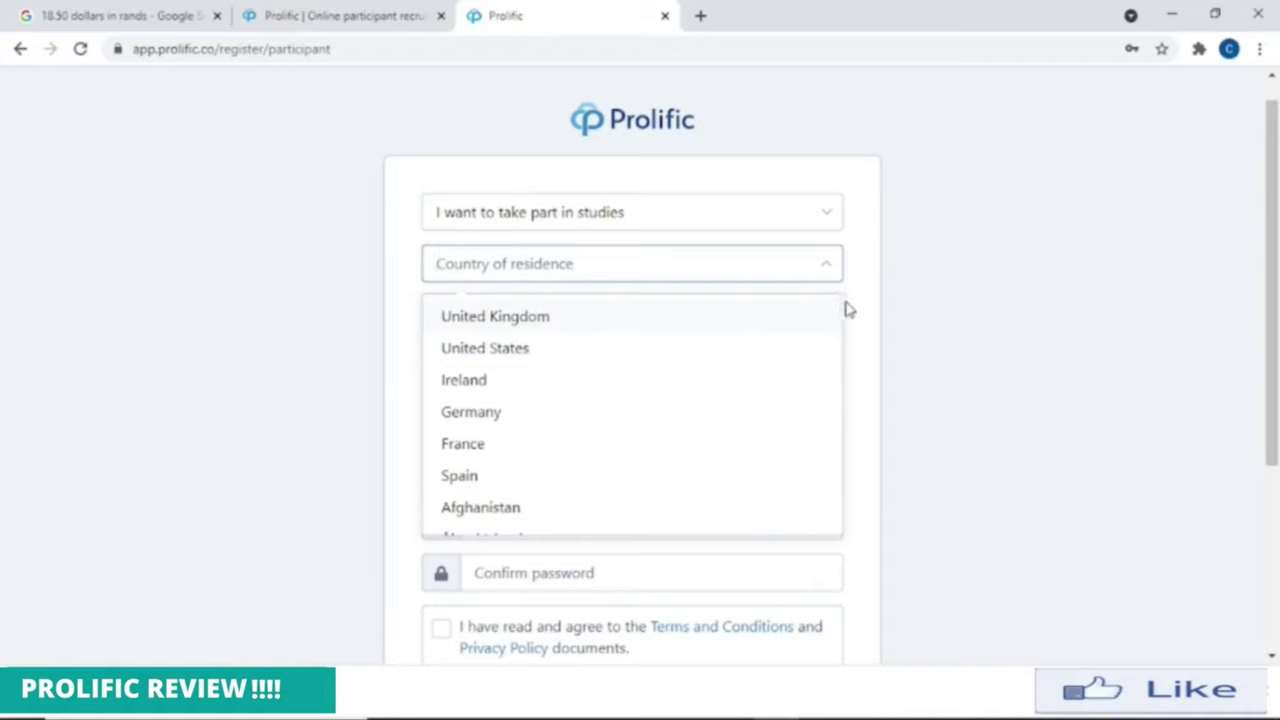
scroll(840, 312, down, 2)
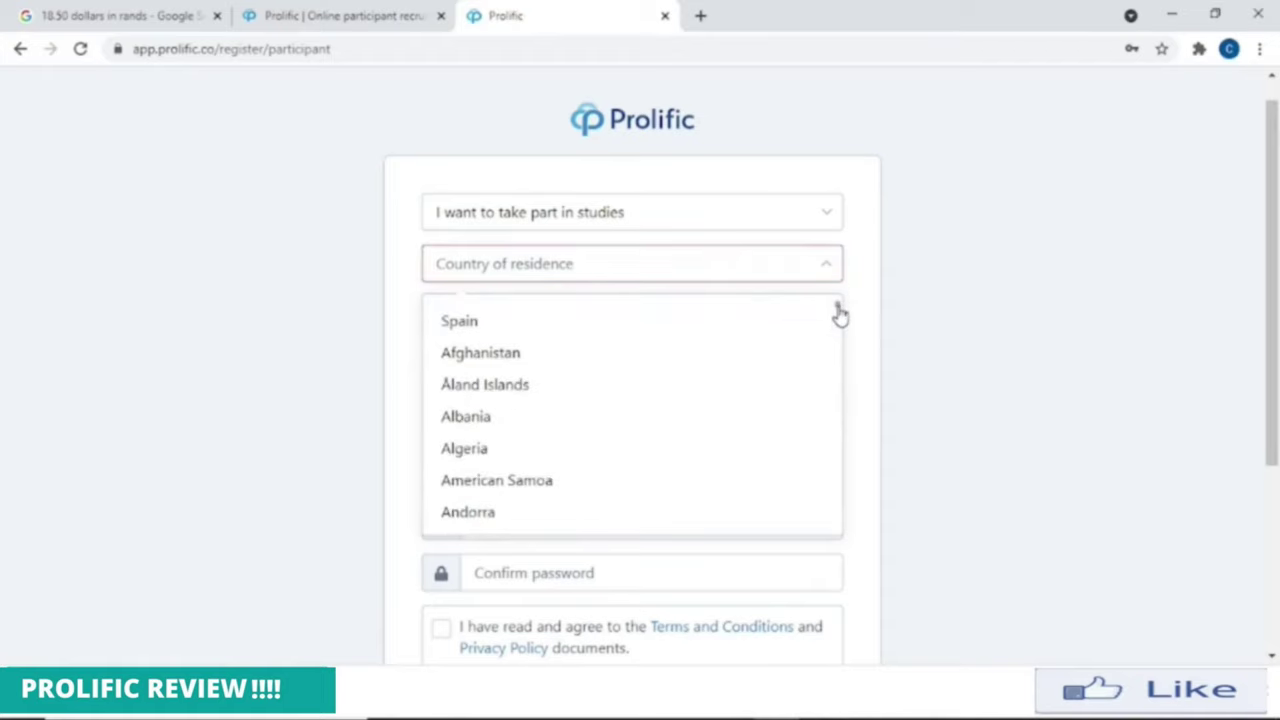
scroll(840, 315, up, 2)
scroll(840, 315, down, 2)
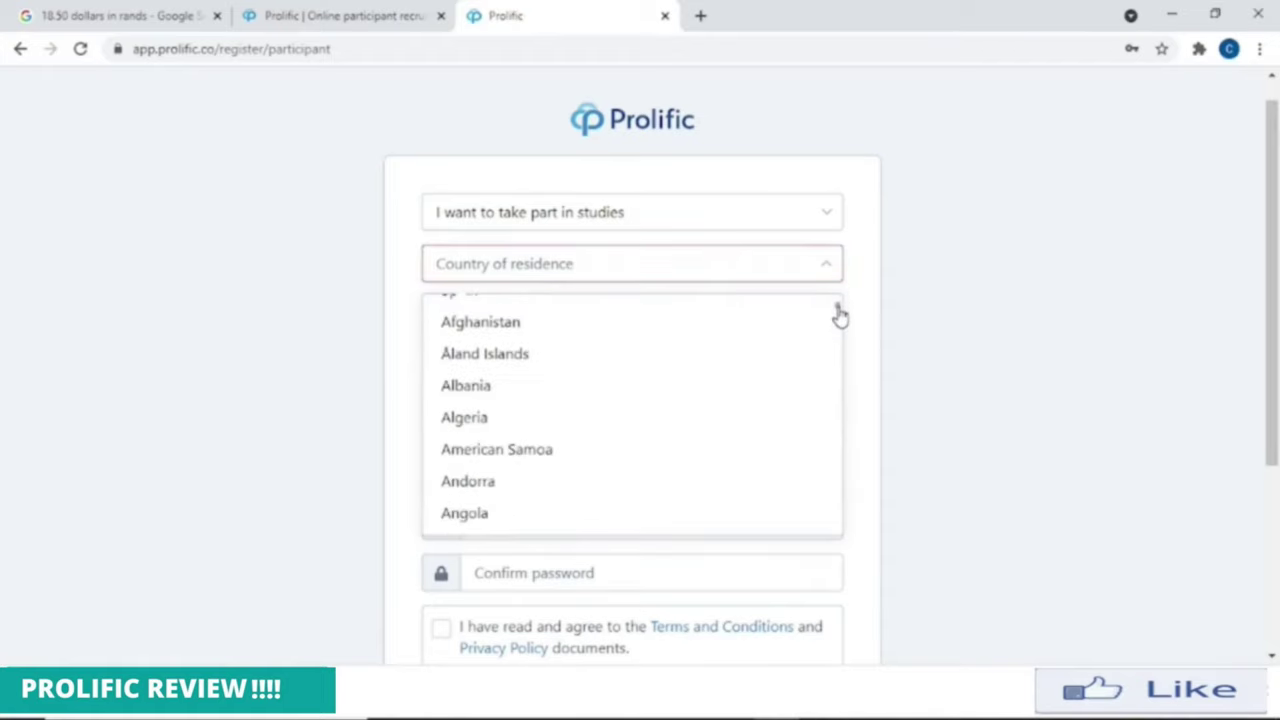
scroll(840, 316, down, 3)
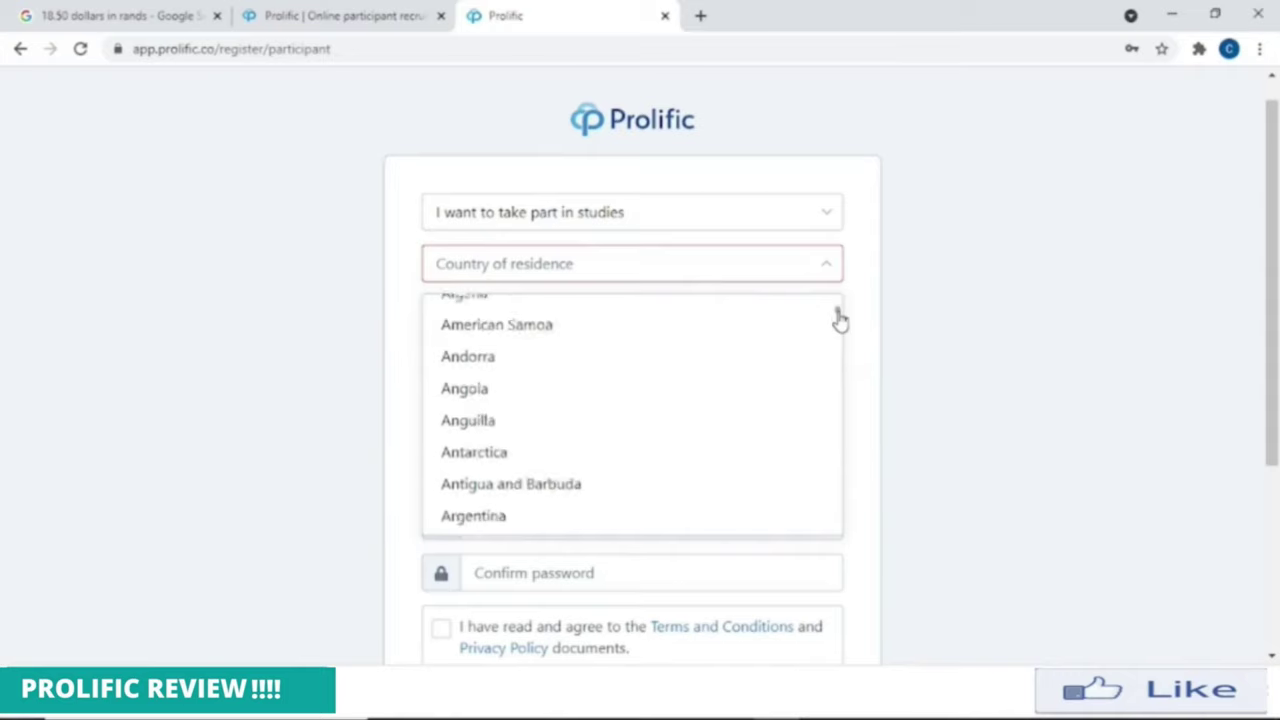
scroll(840, 320, down, 3)
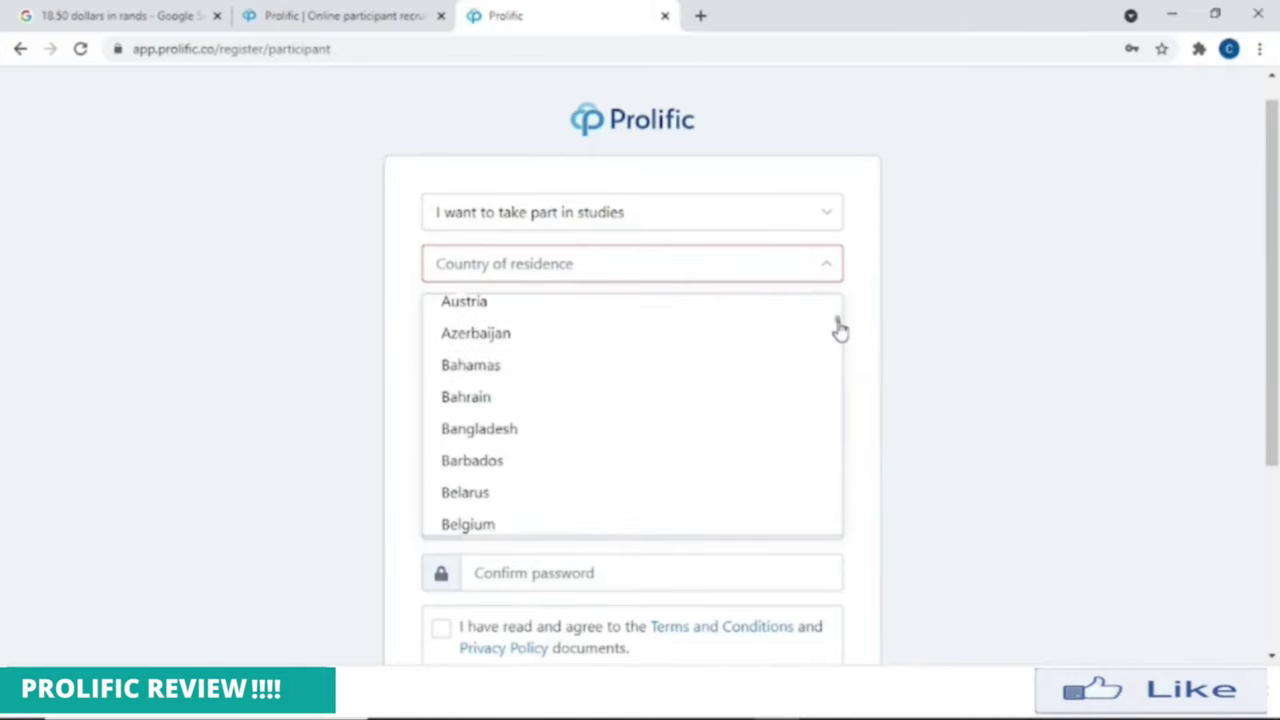
scroll(840, 330, down, 1)
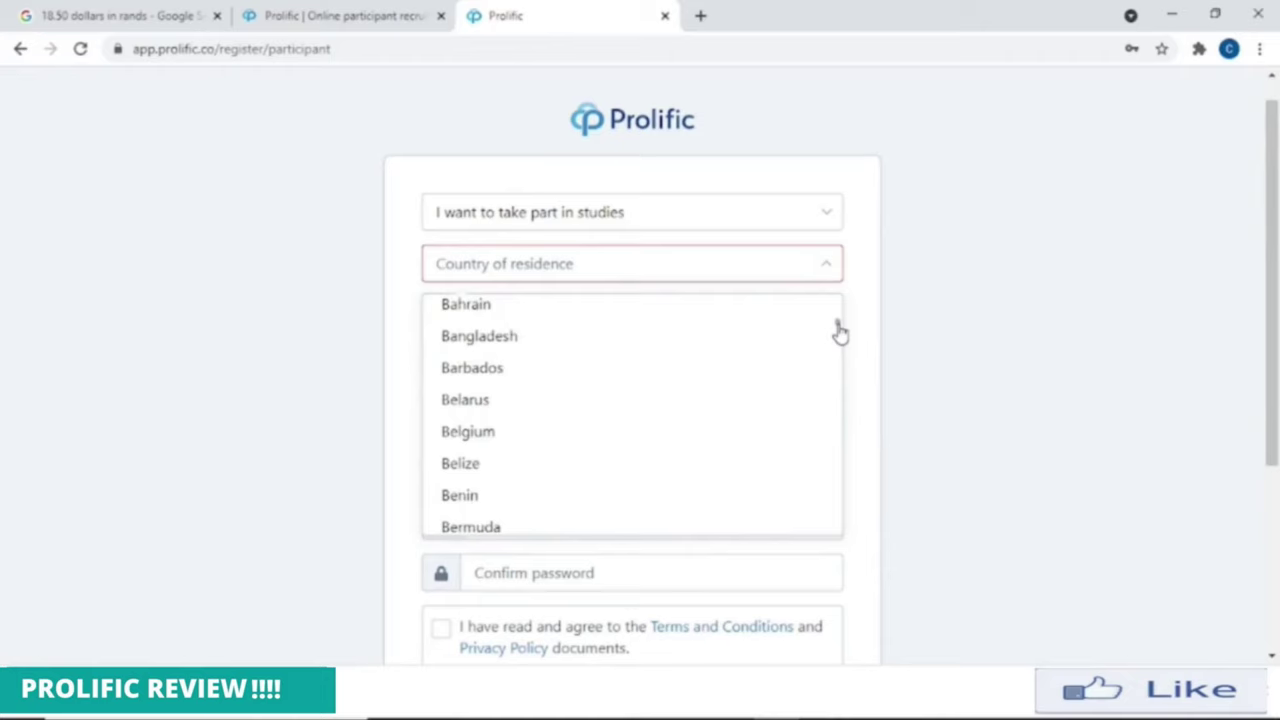
scroll(840, 336, down, 2)
scroll(840, 345, down, 6)
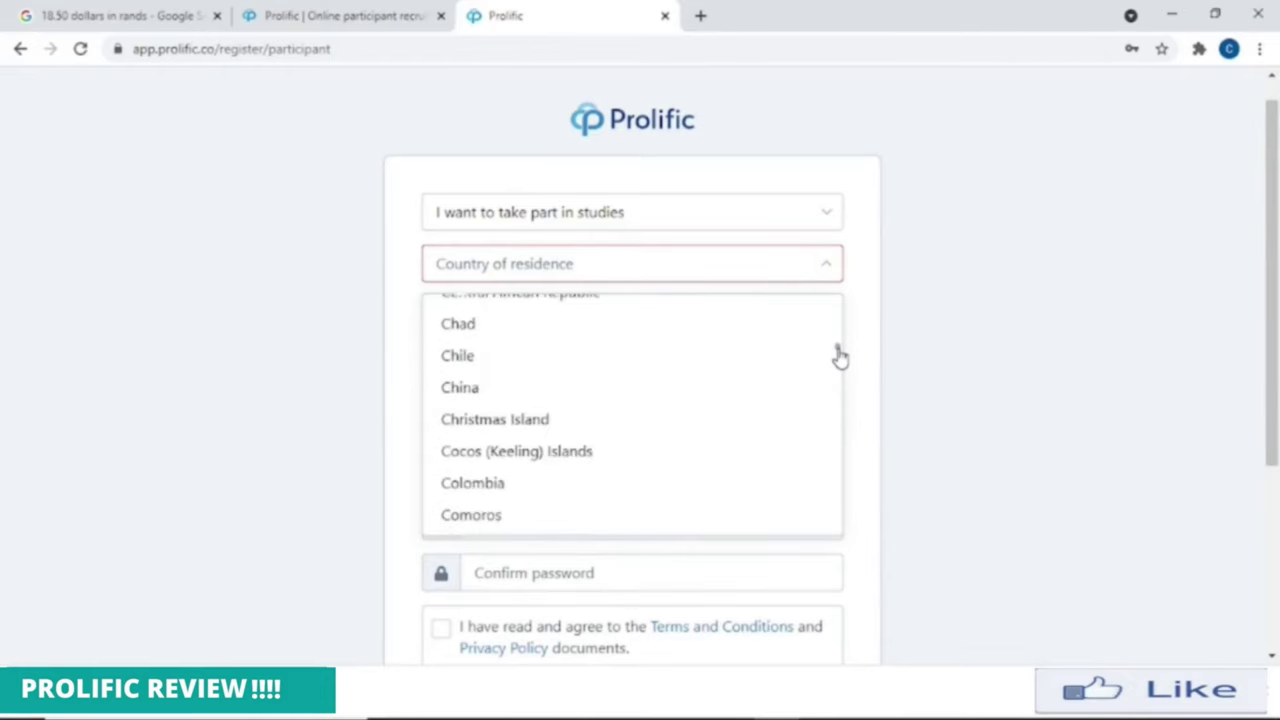
scroll(840, 360, down, 2)
scroll(840, 362, down, 3)
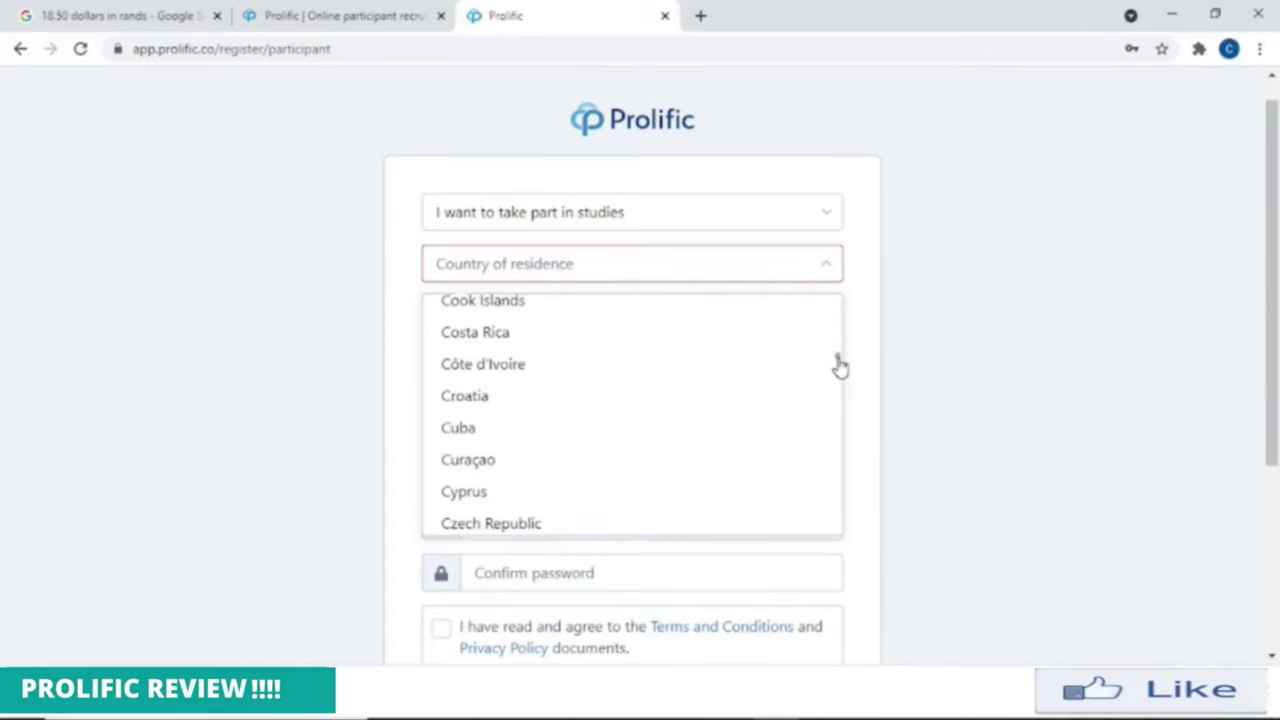
scroll(840, 367, down, 5)
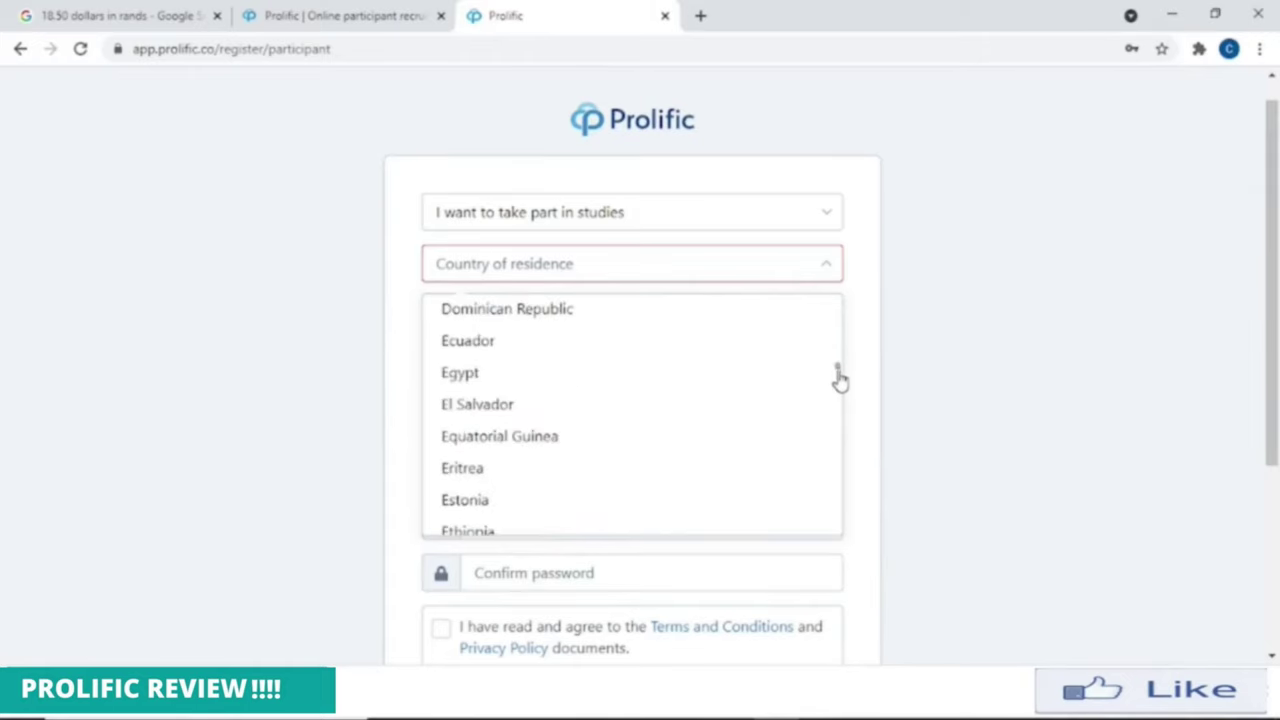
scroll(840, 380, down, 5)
scroll(840, 390, down, 3)
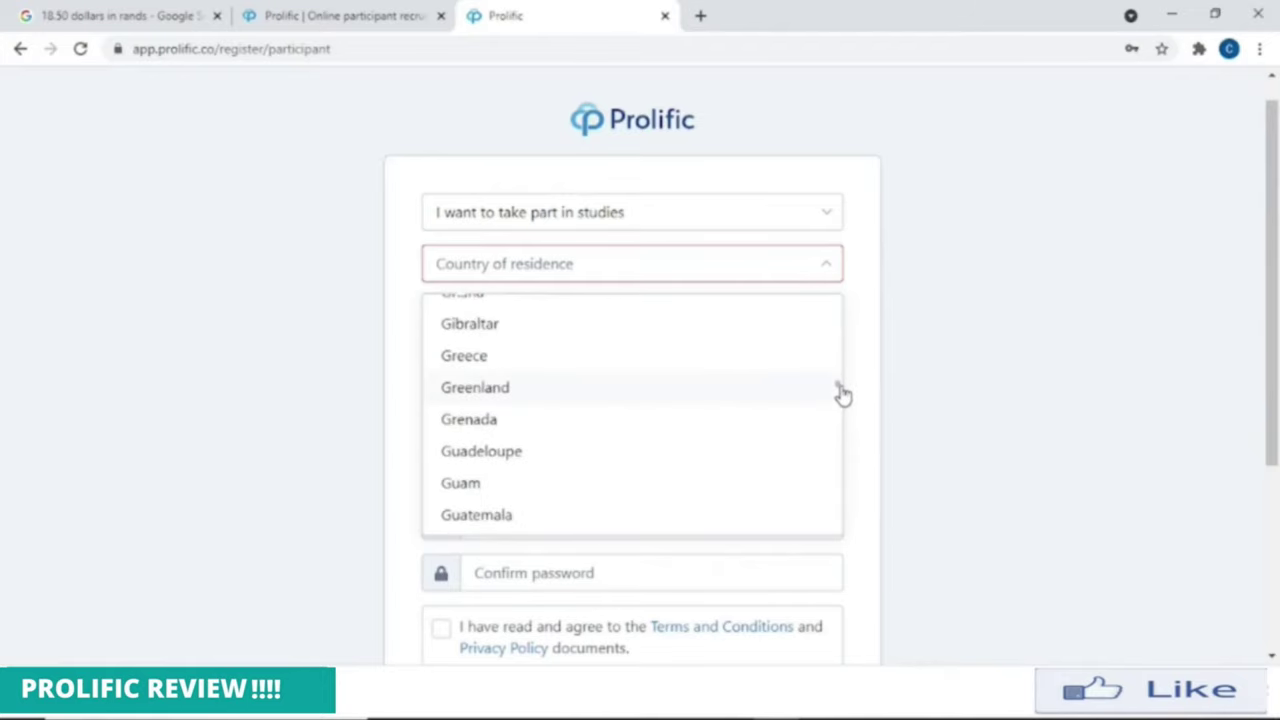
scroll(843, 395, down, 6)
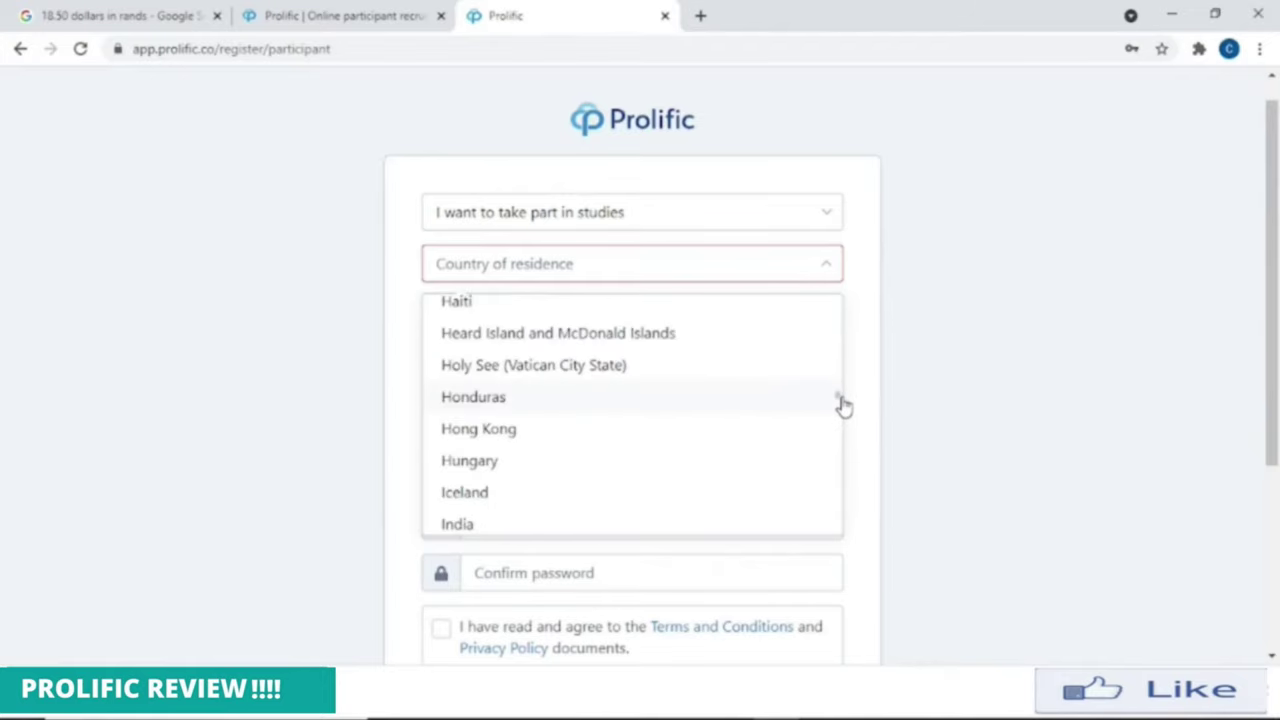
drag(841, 414, 862, 535)
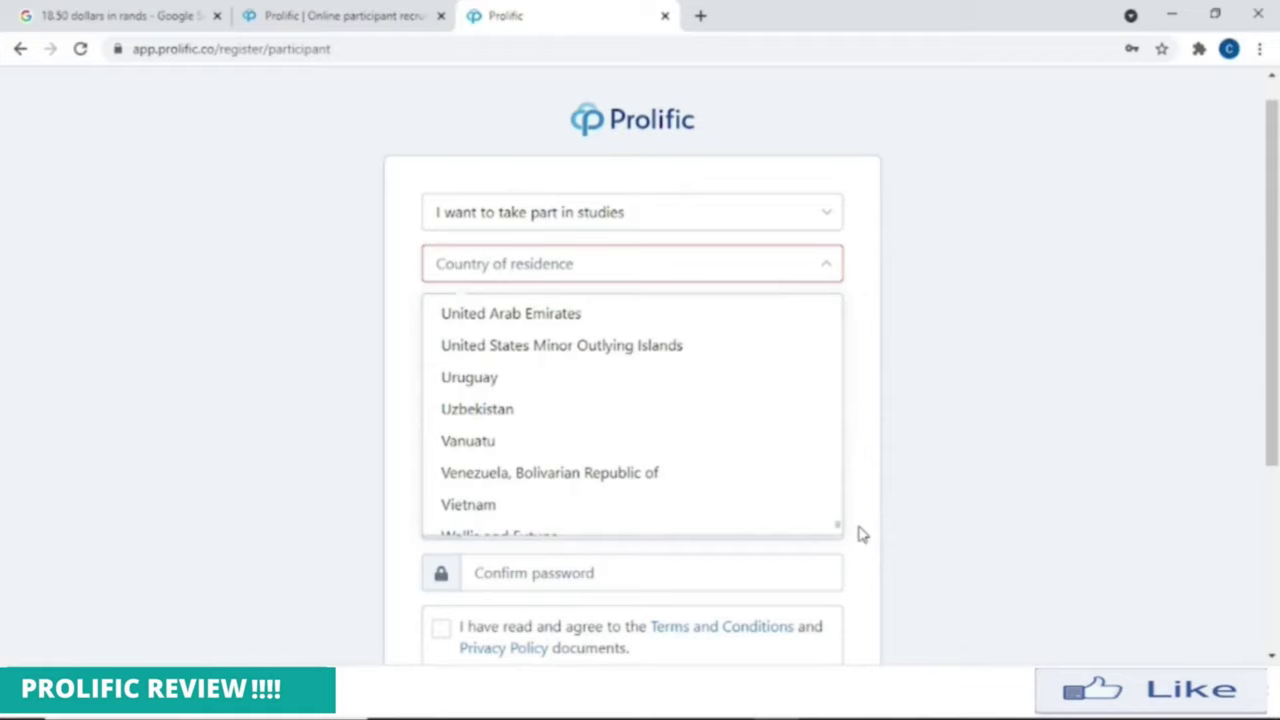
mouse_move(862, 535)
mouse_down()
mouse_move(858, 516)
mouse_move(860, 537)
mouse_up()
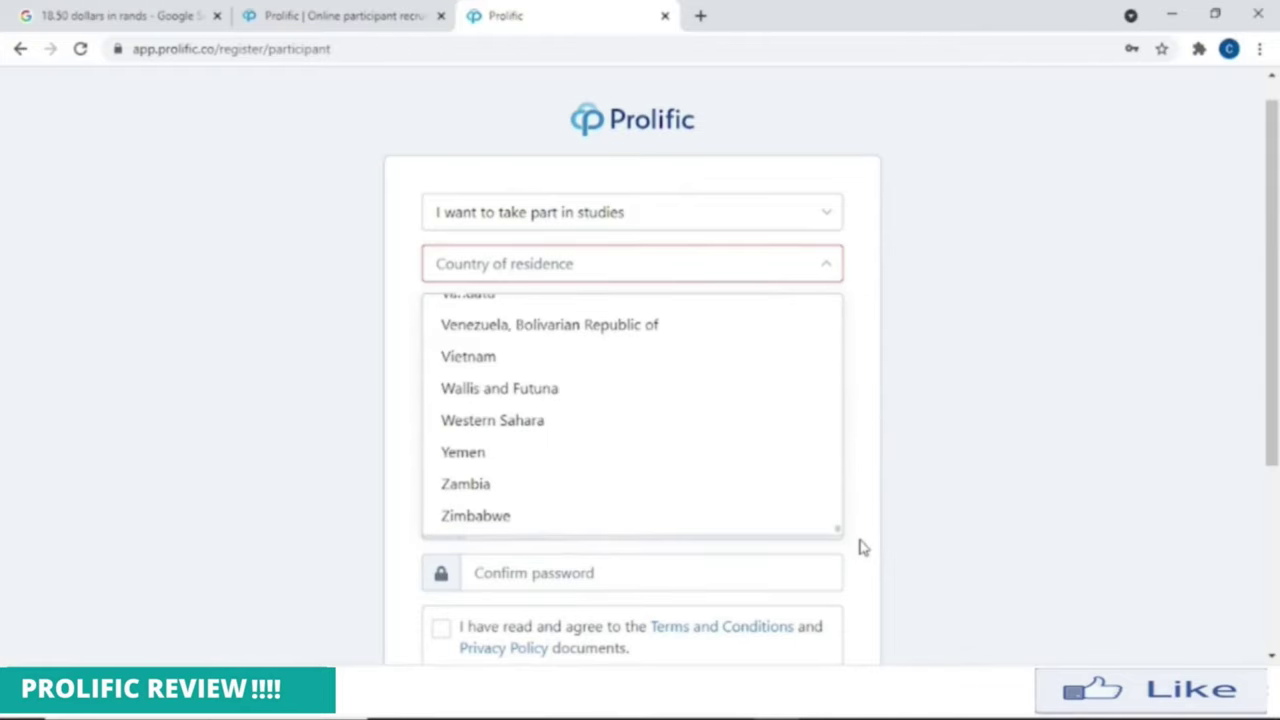
click(931, 440)
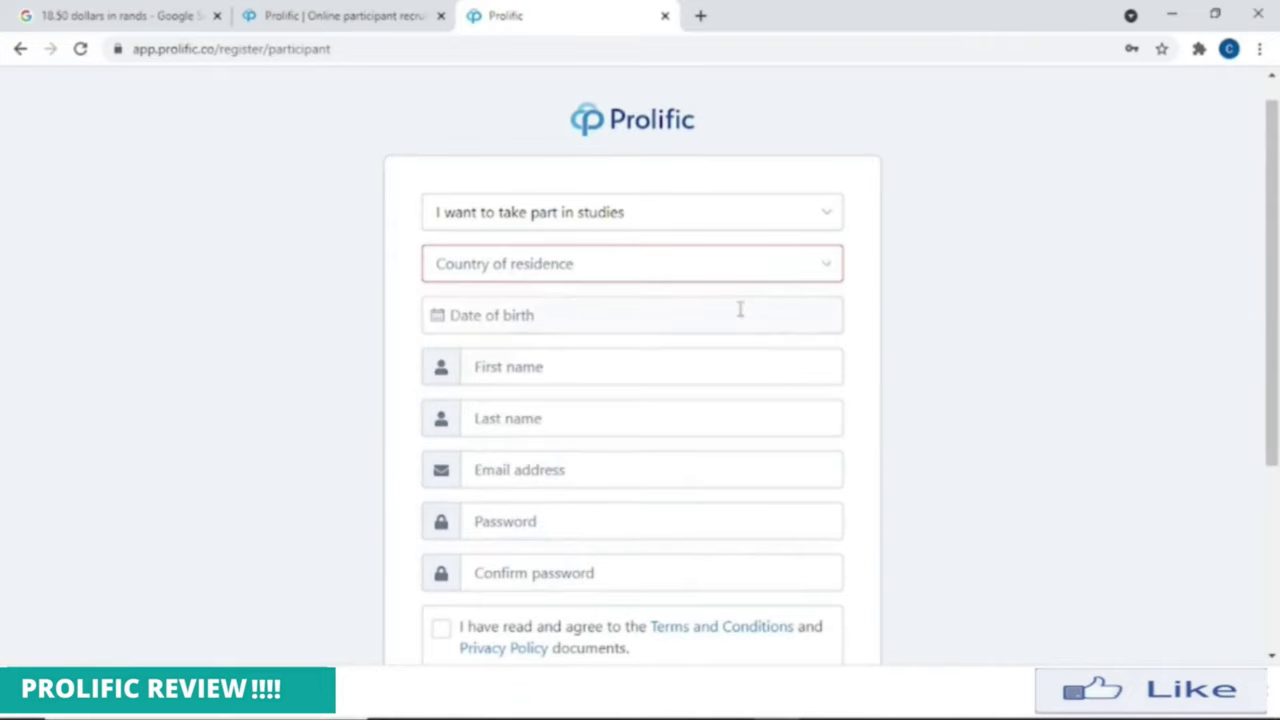
- Find South Africa among the countries and set it as the country of residence
drag(1277, 208, 1277, 248)
click(656, 213)
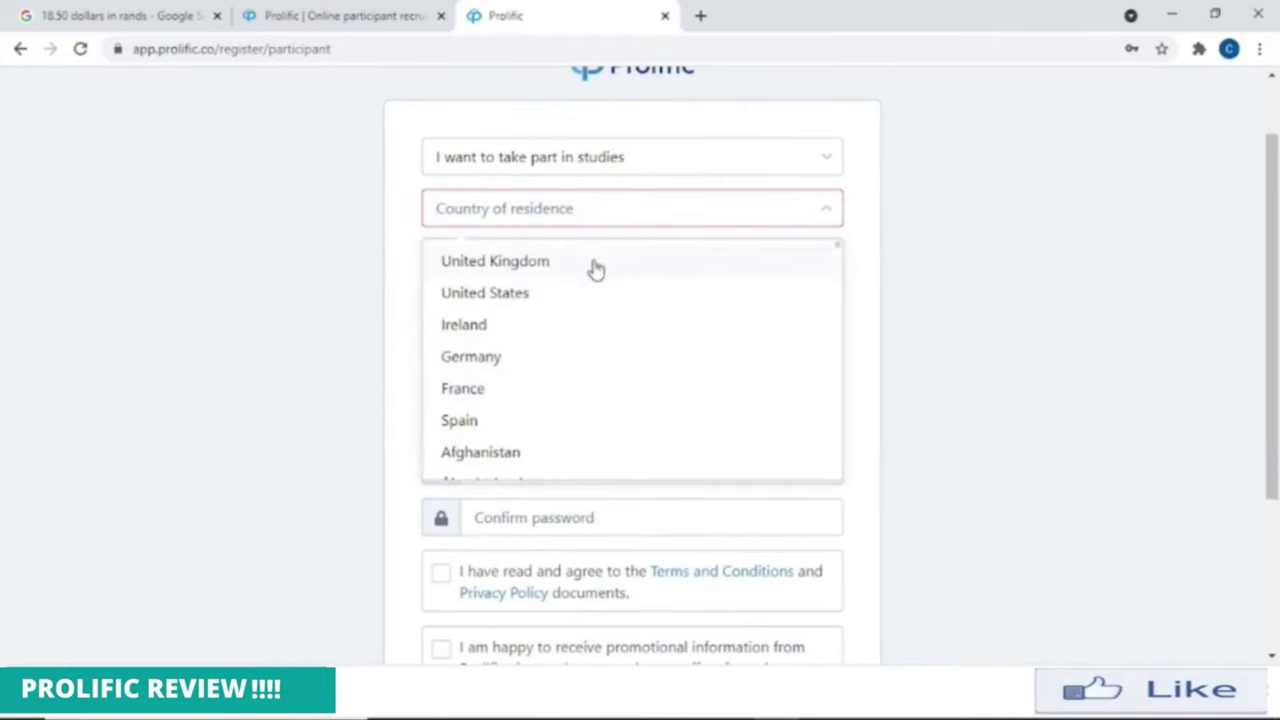
text(soi)
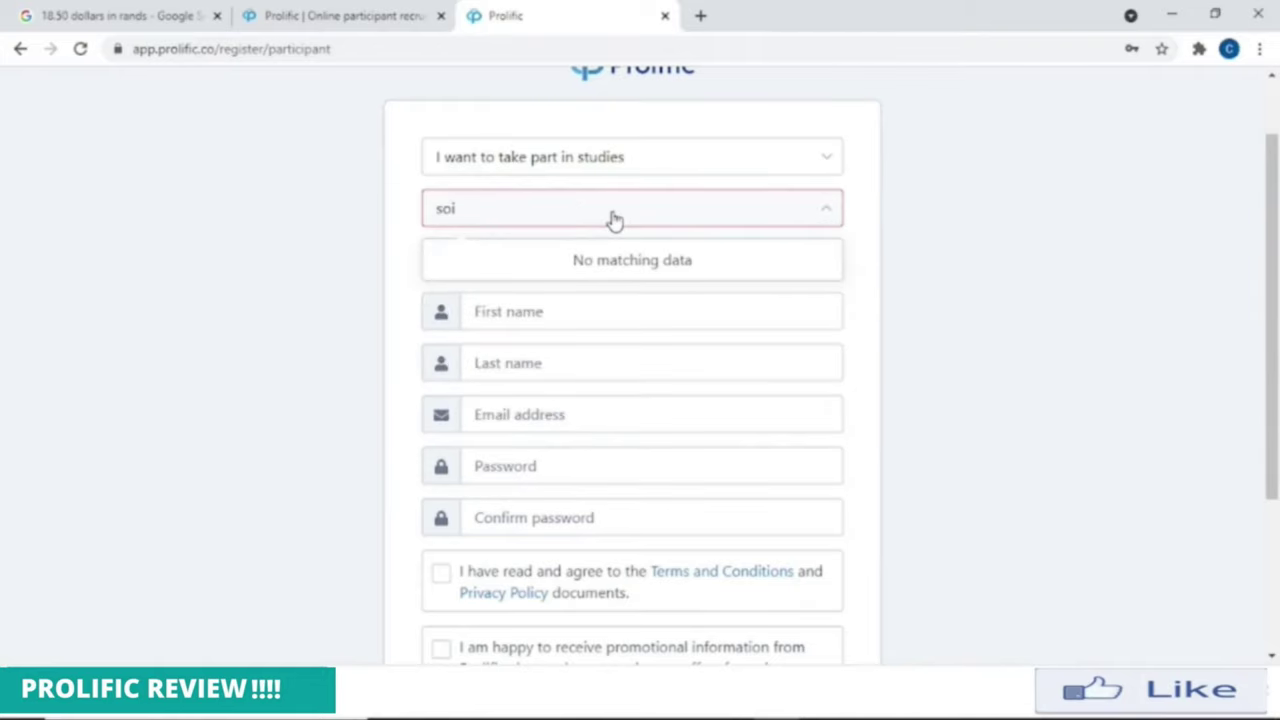
key(BackSpace)
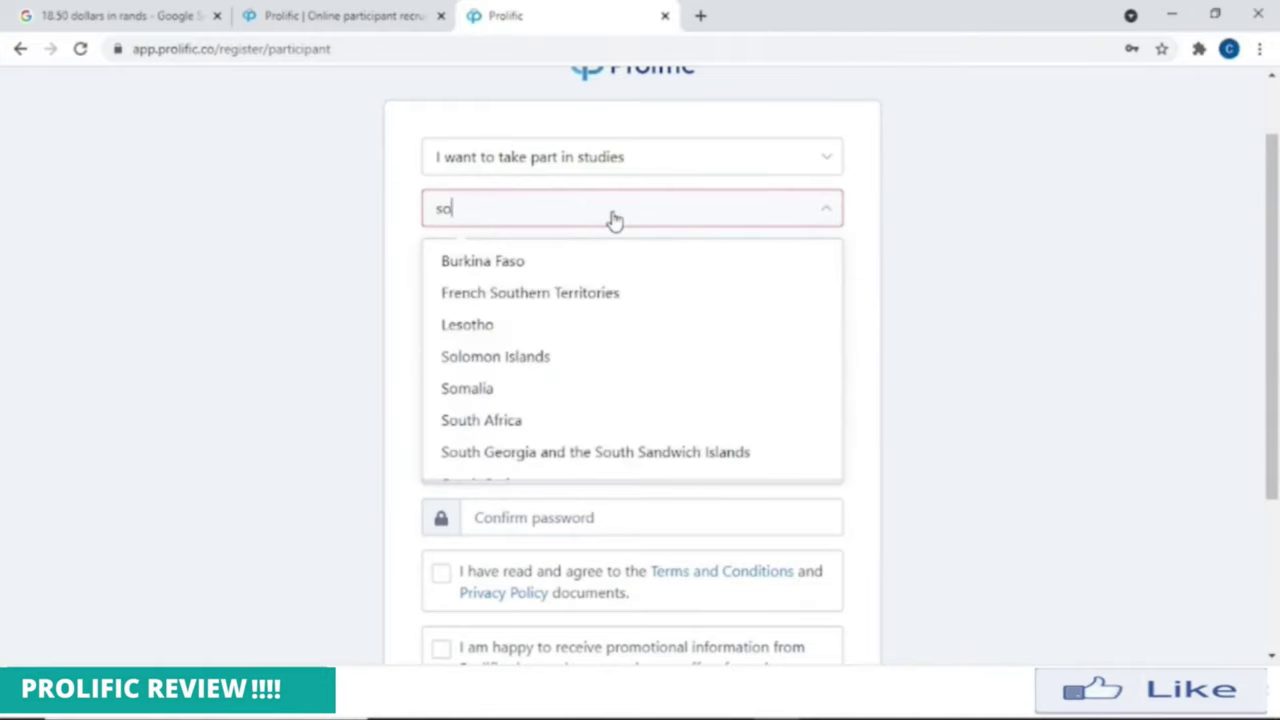
text(u)
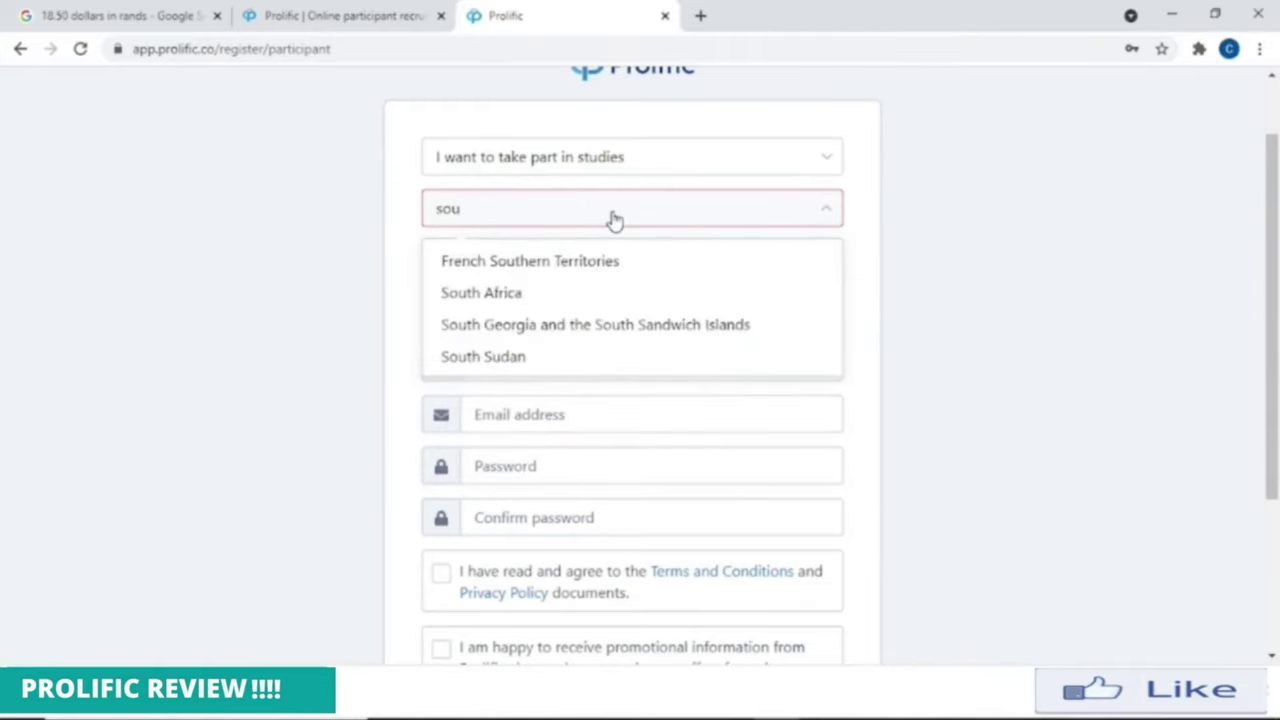
click(505, 294)
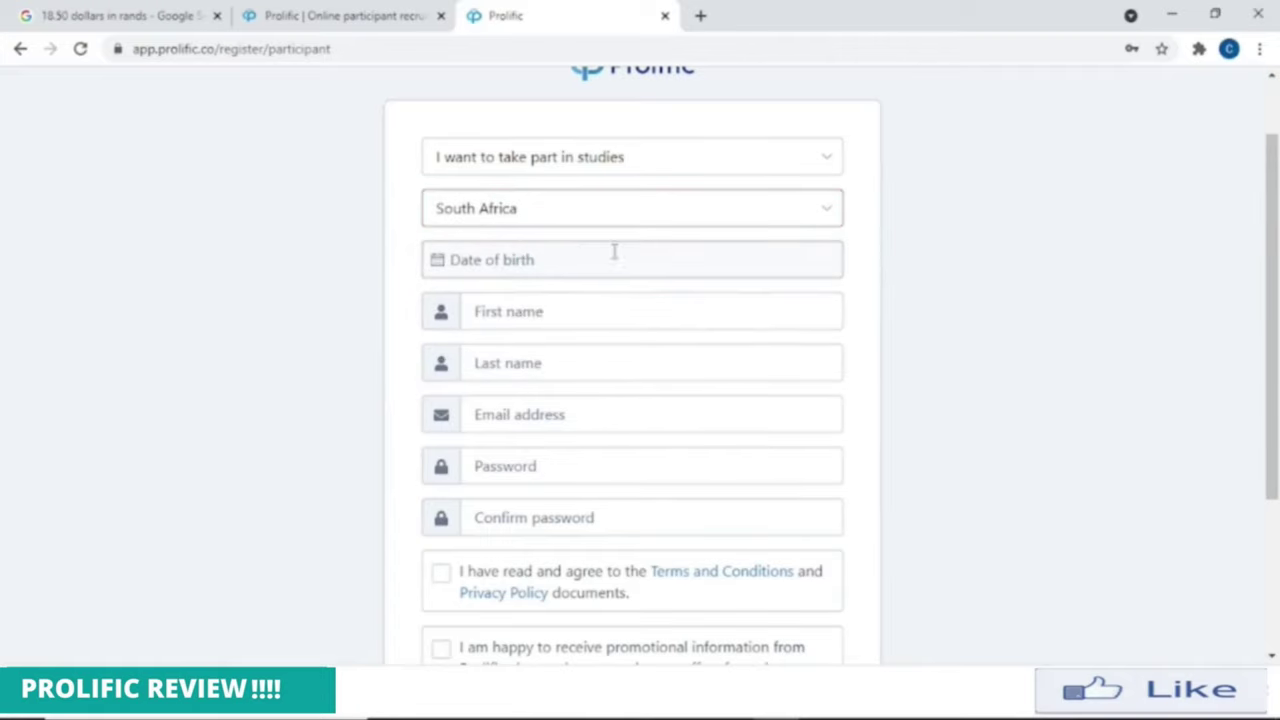
- Review the first name, last name and email address fields of the registration form, leaving them empty
click(524, 318)
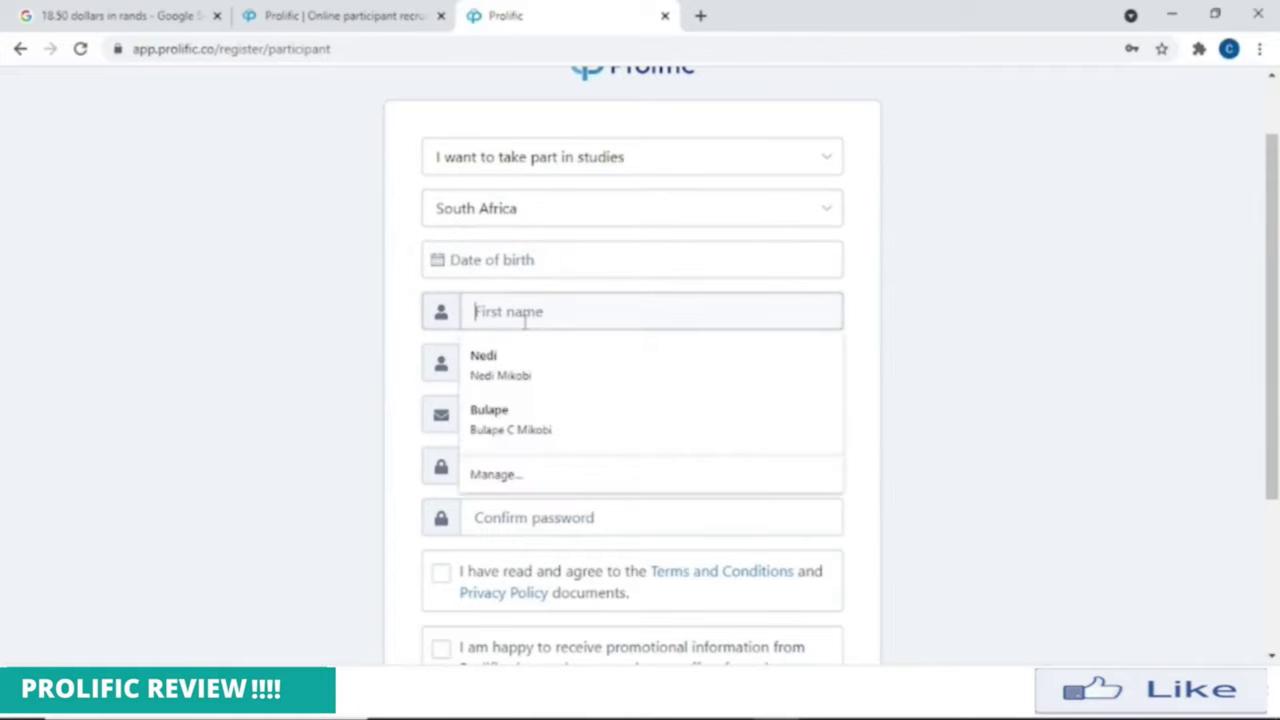
click(1089, 299)
drag(1271, 272, 1276, 372)
click(559, 225)
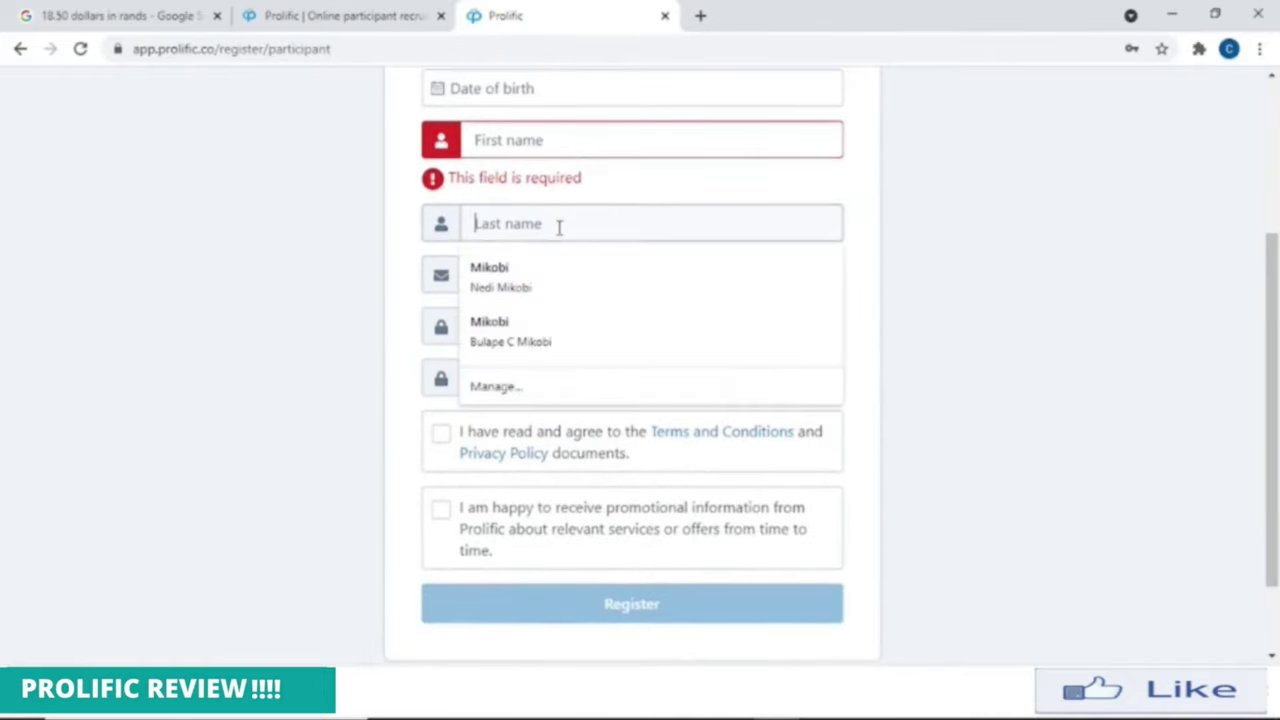
click(889, 271)
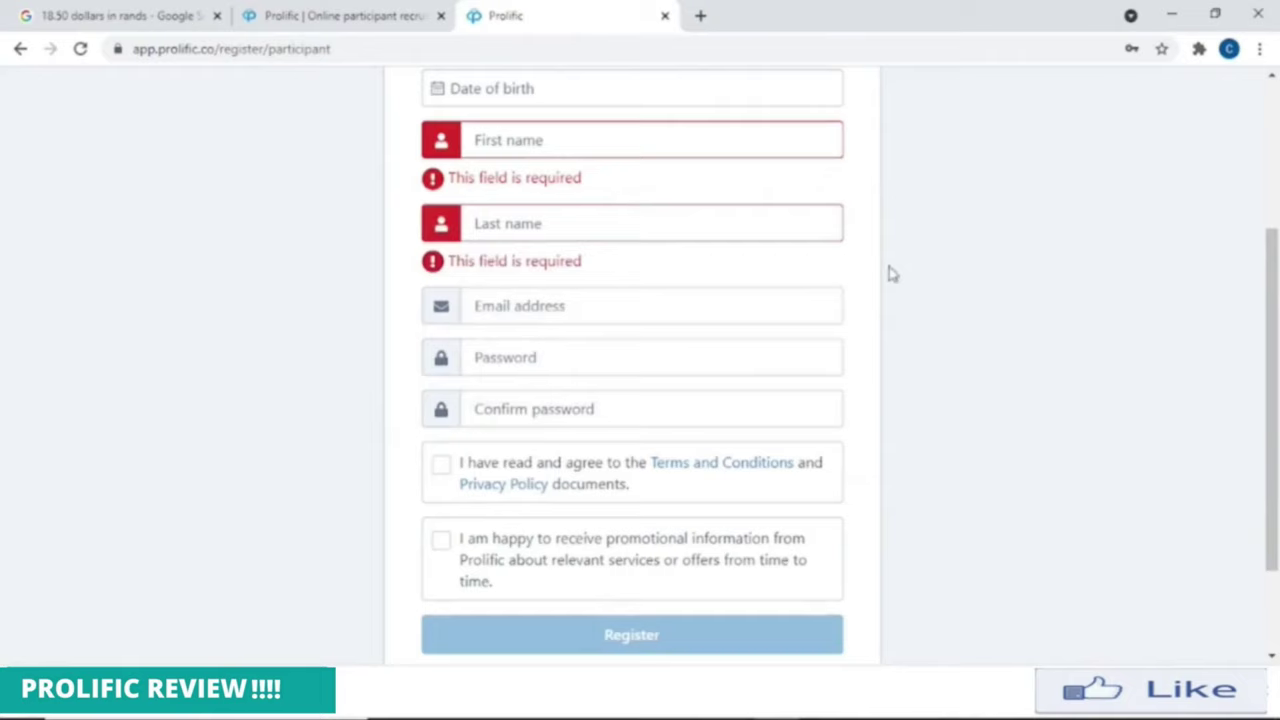
click(552, 308)
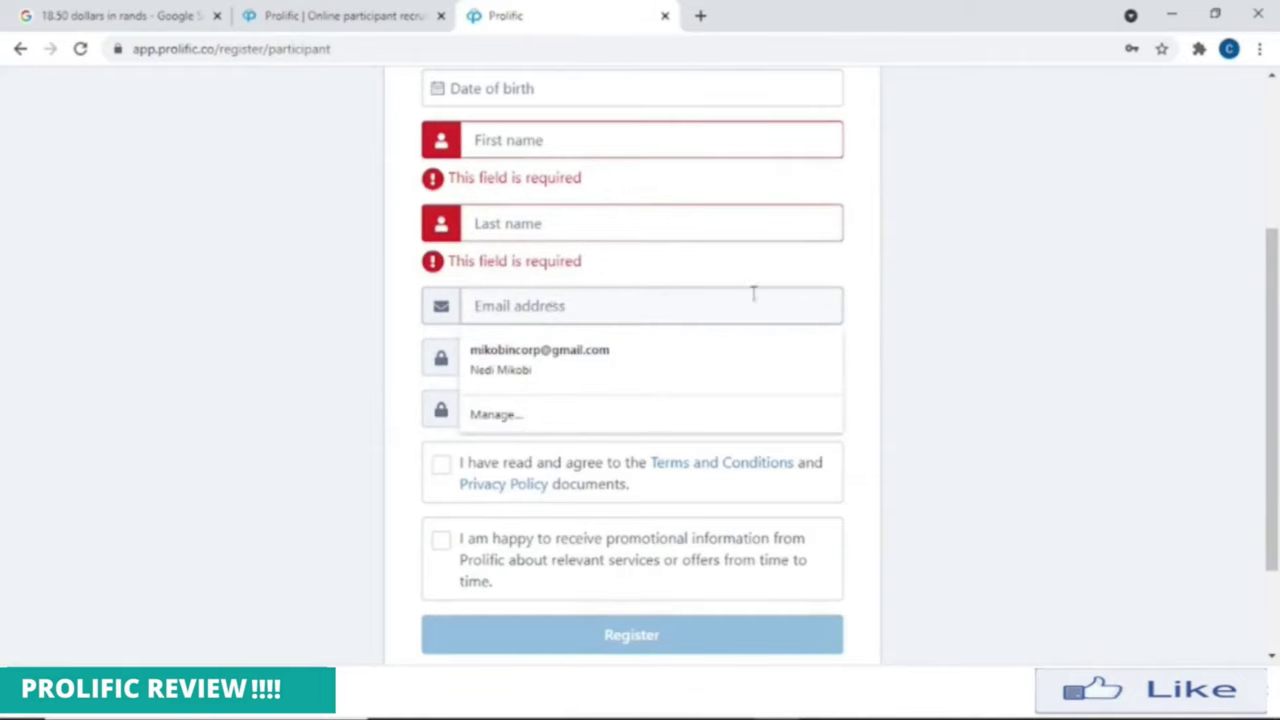
click(1004, 344)
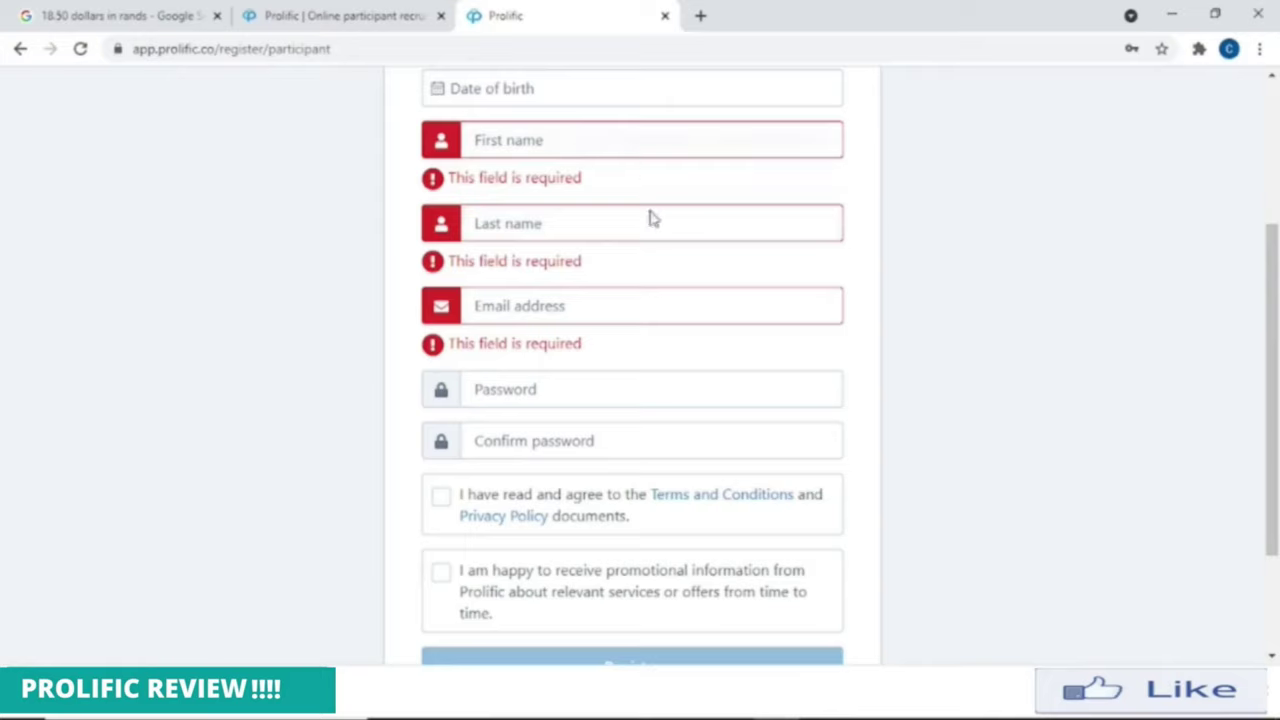
- Agree to the Terms and Conditions and Privacy Policy, and opt in to receiving promotional information from Prolific
click(518, 393)
drag(1275, 319, 1276, 416)
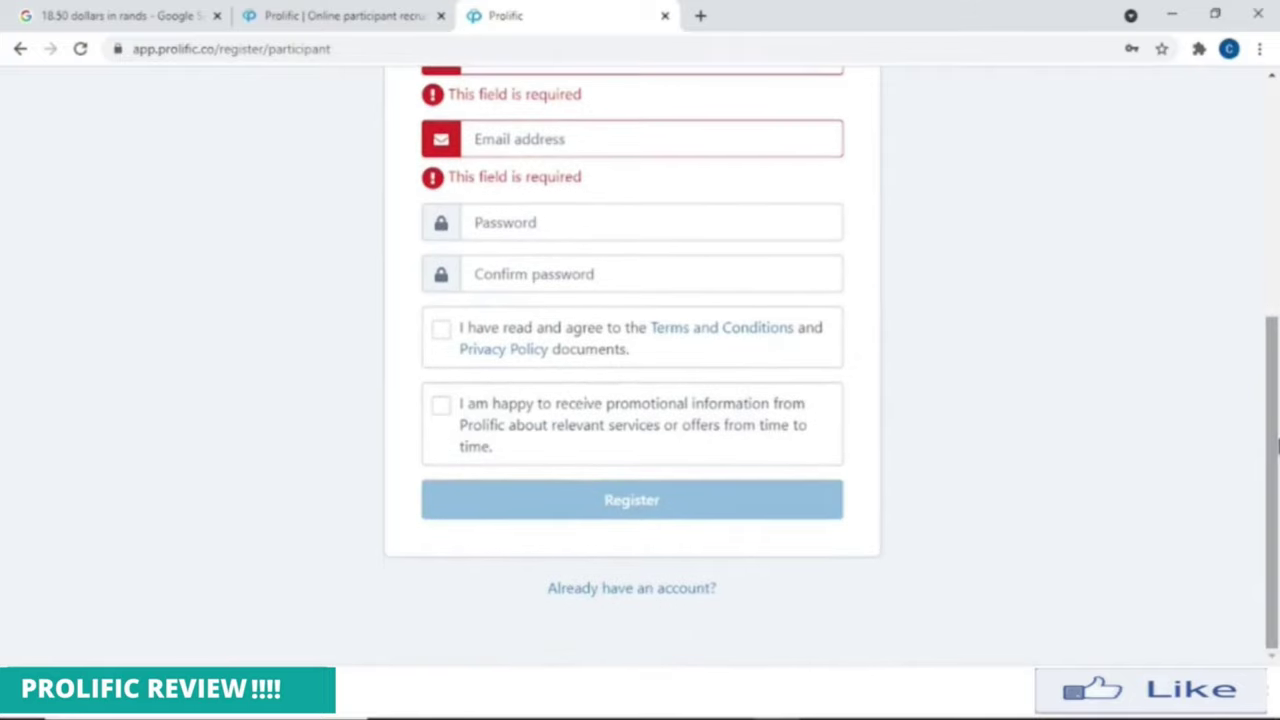
click(441, 330)
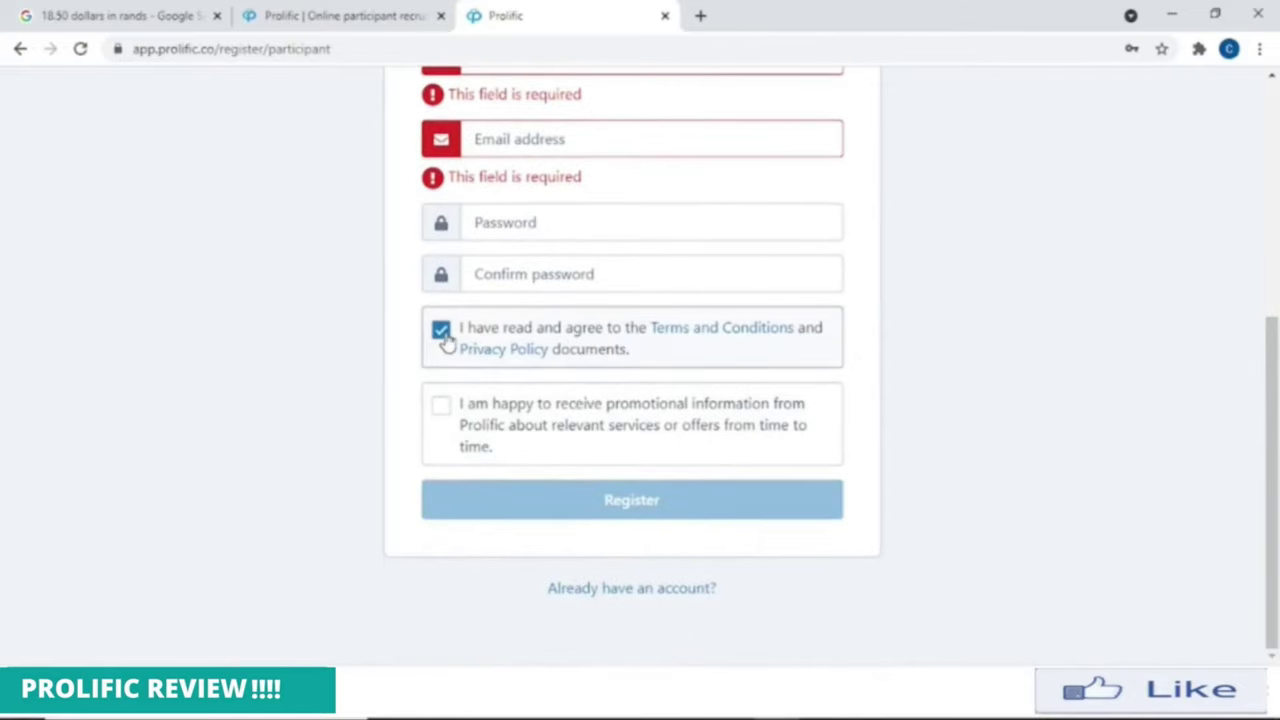
click(443, 414)
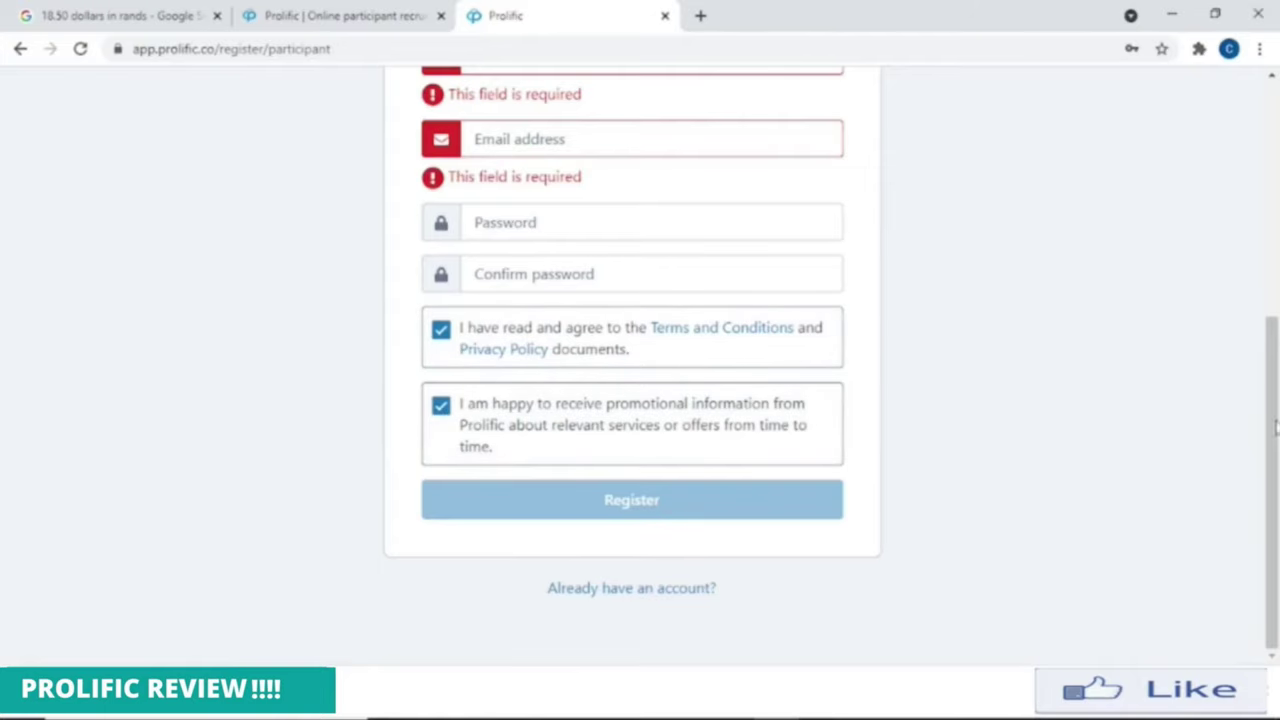
- Fill in the first name, last name and email address of the registration form using the participant's saved autofill entry
drag(1274, 430, 1260, 329)
click(500, 172)
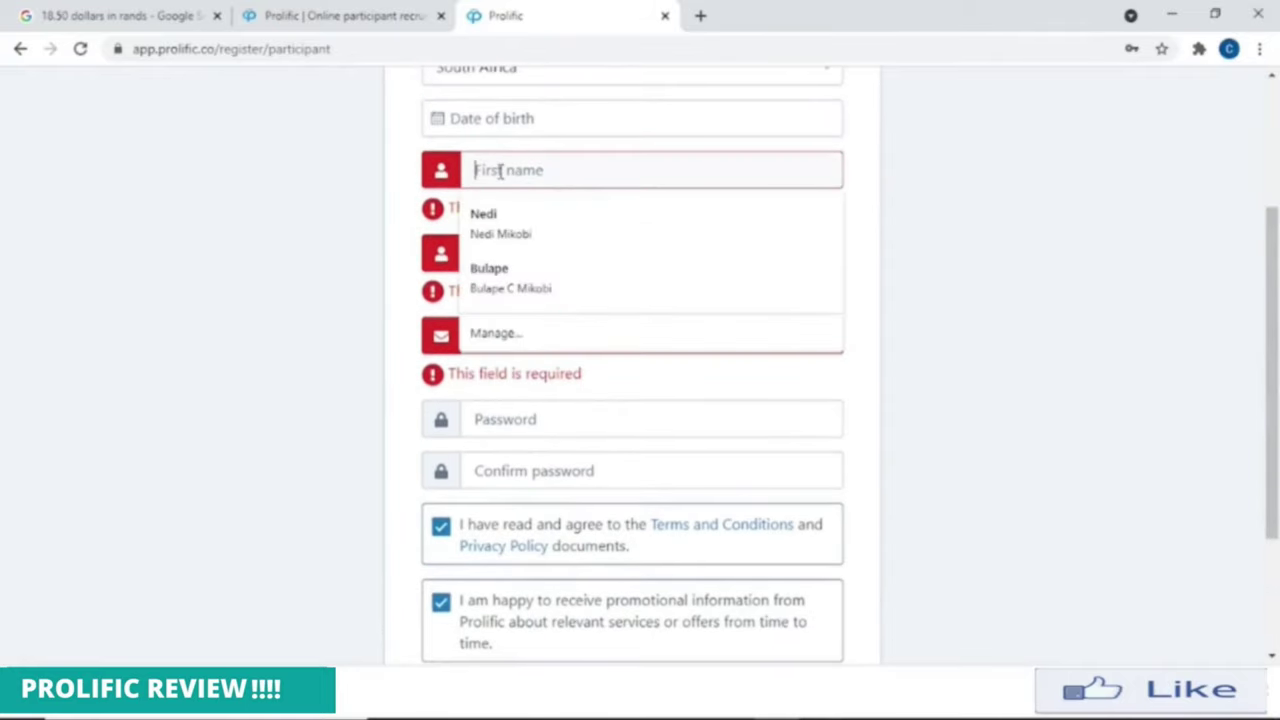
text(nedi)
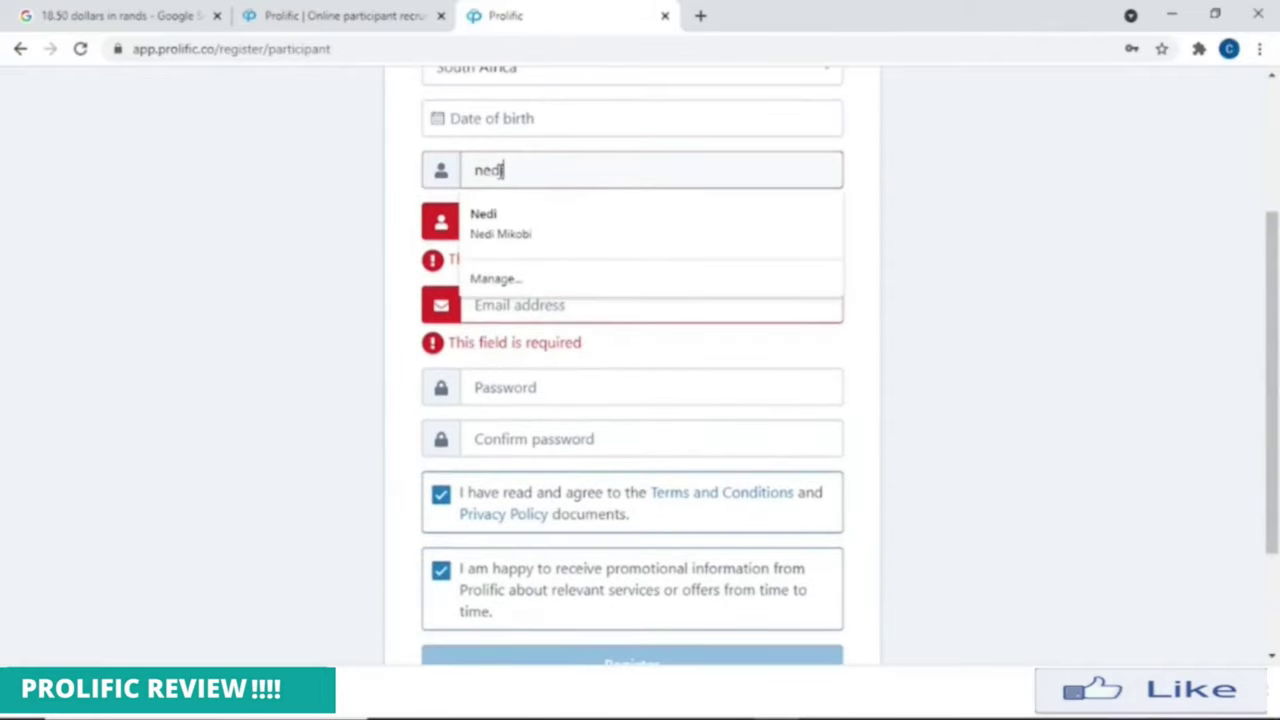
click(508, 230)
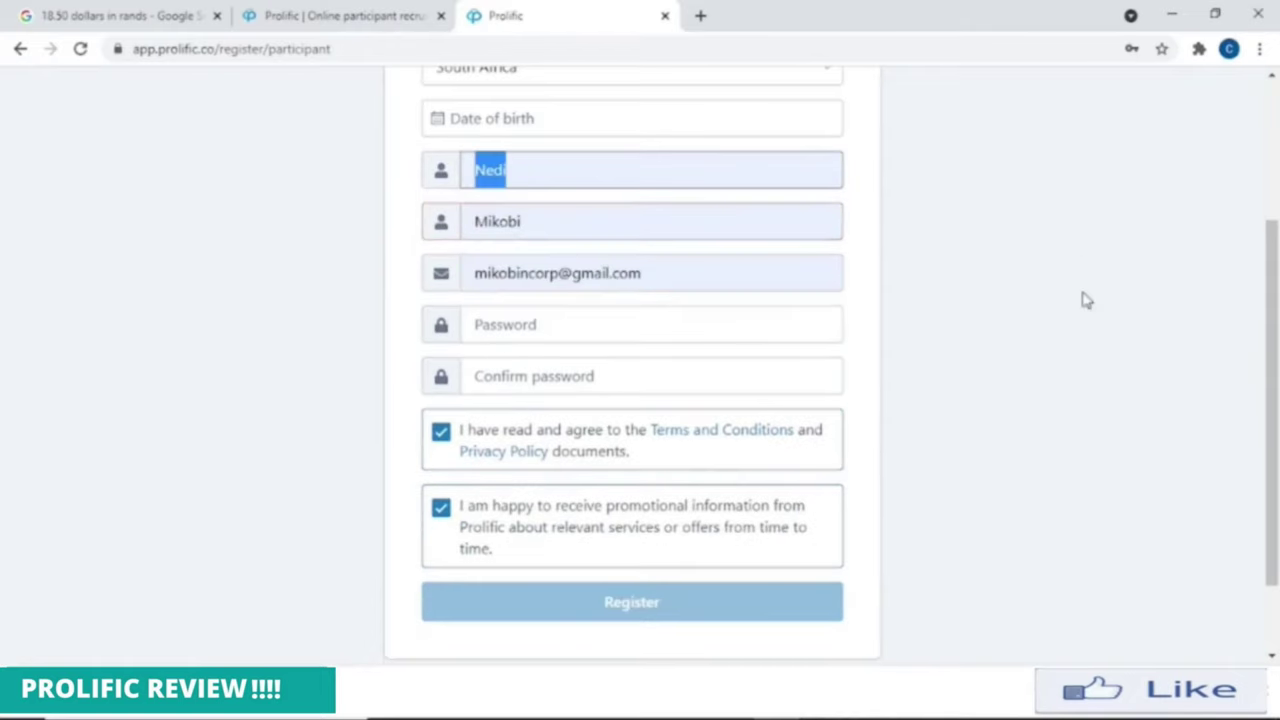
- Review the registration form from top to bottom and, without registering, continue with the option for people who already have an account
drag(1274, 345, 1276, 285)
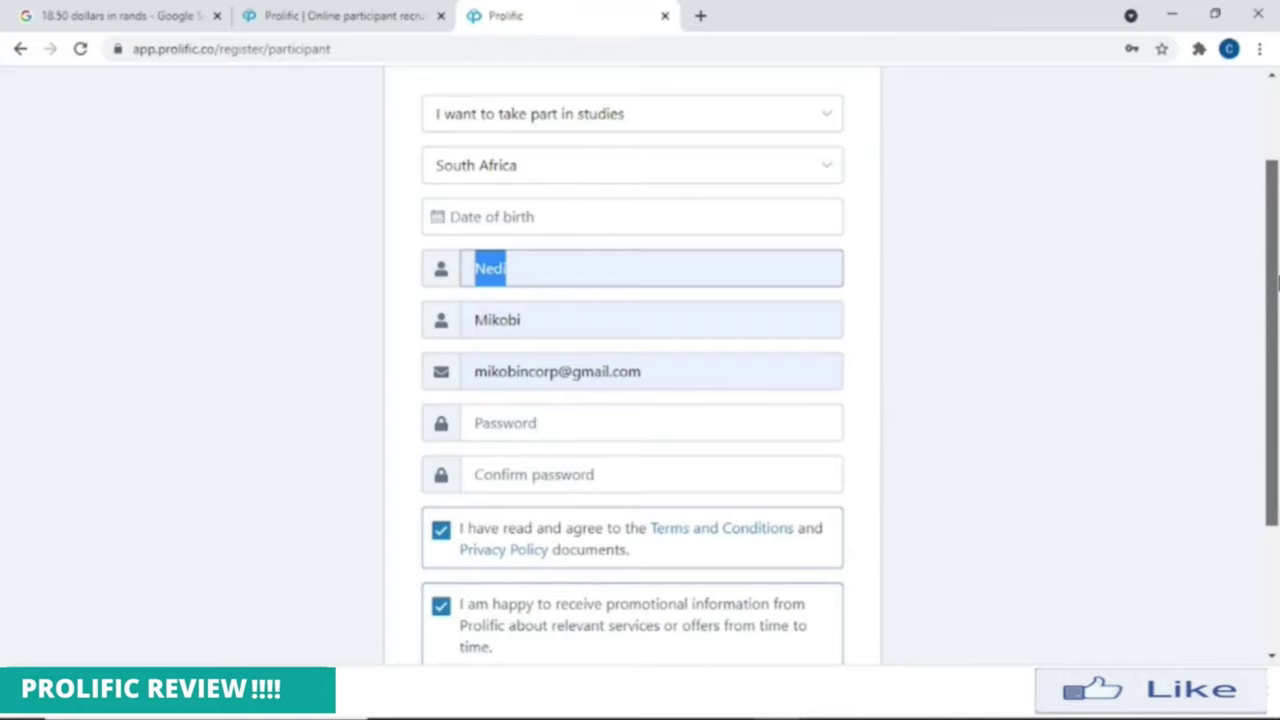
drag(1276, 285, 1276, 293)
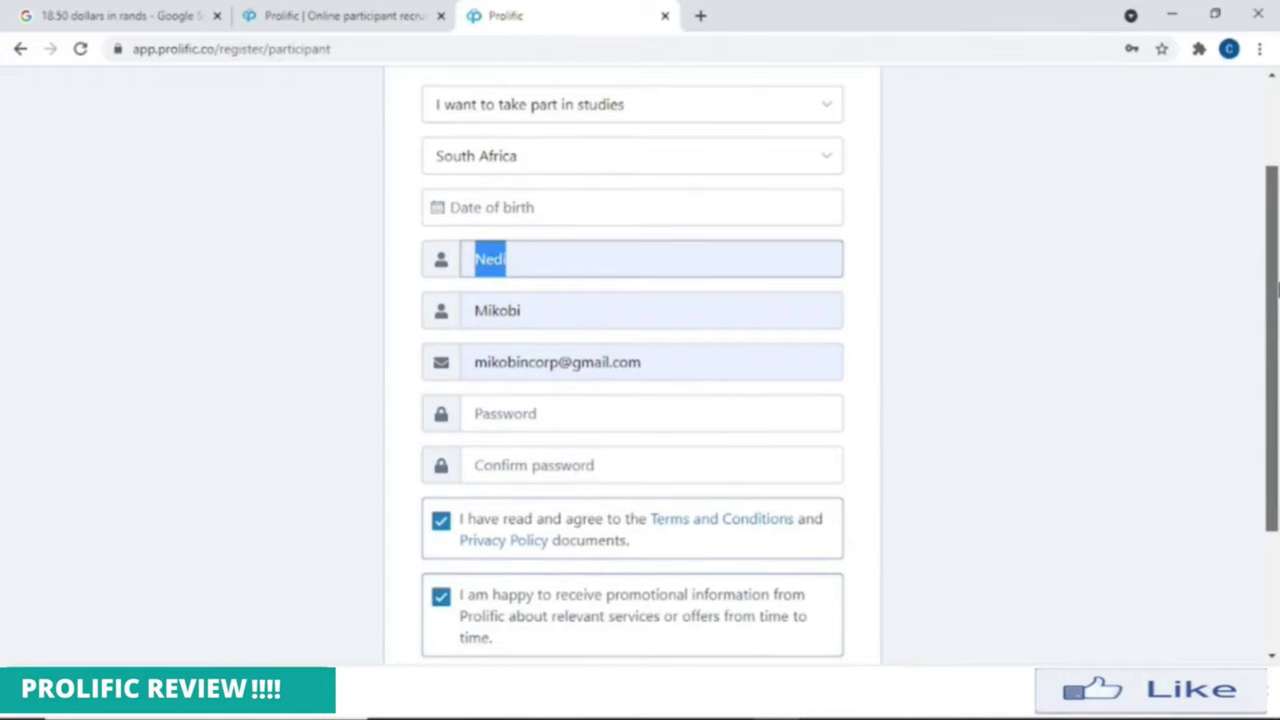
drag(1276, 290, 1276, 435)
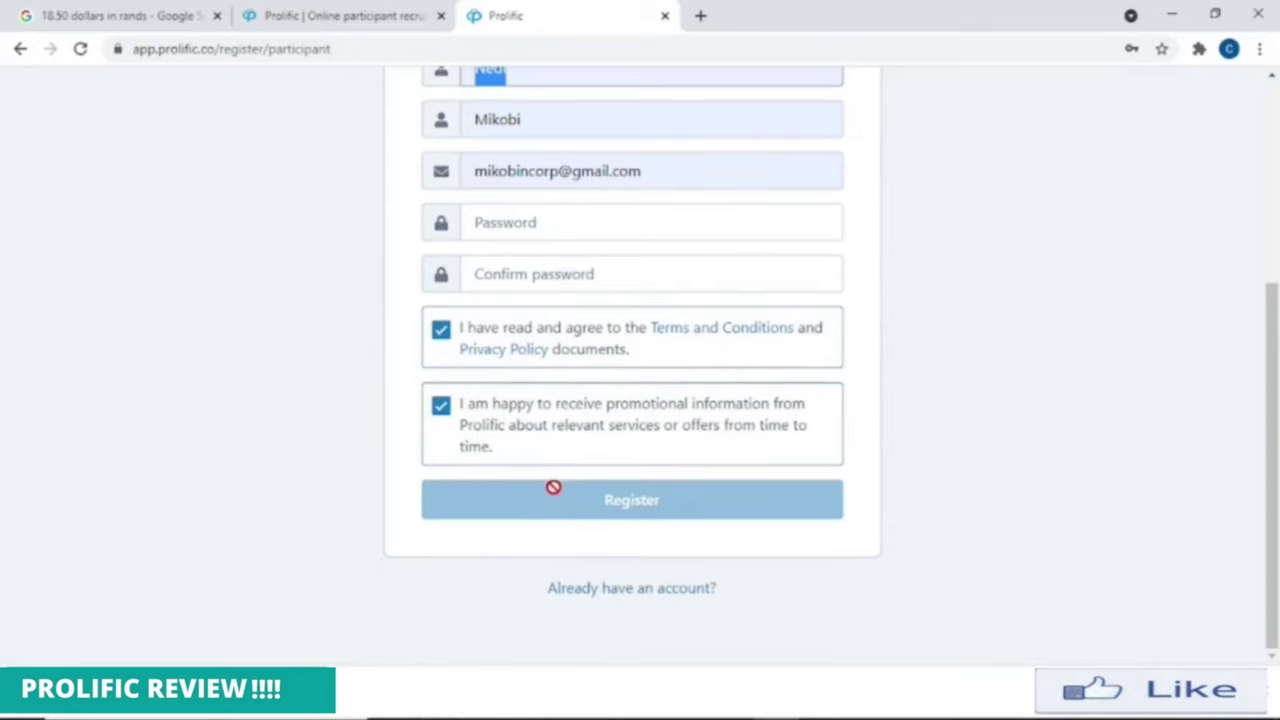
click(602, 592)
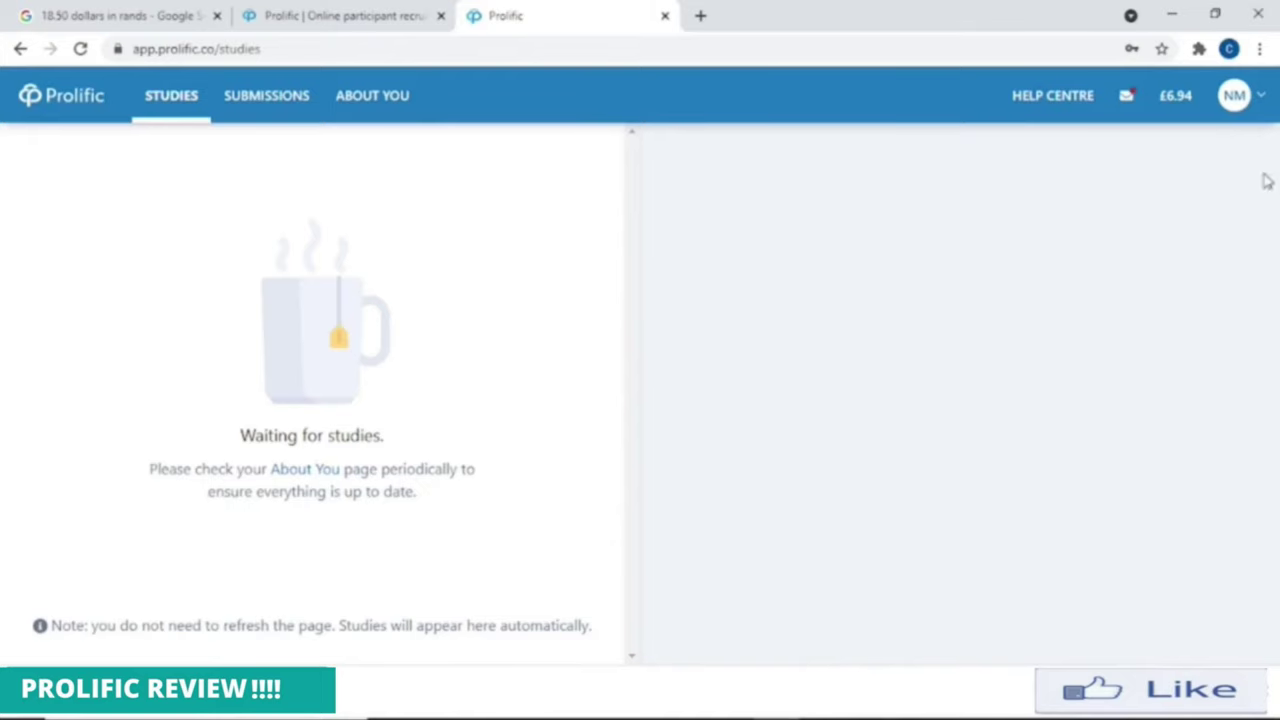
- Look at the options available under the profile of the signed-in account and close them without choosing one
click(1256, 113)
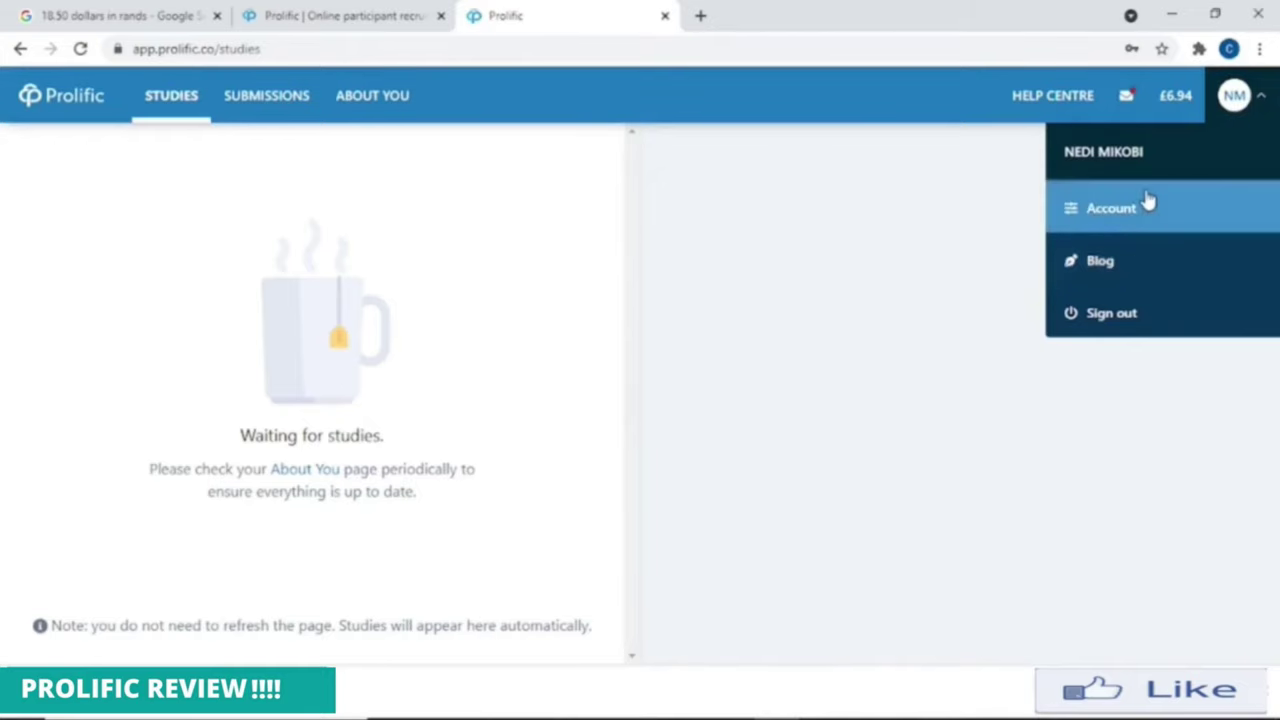
click(842, 296)
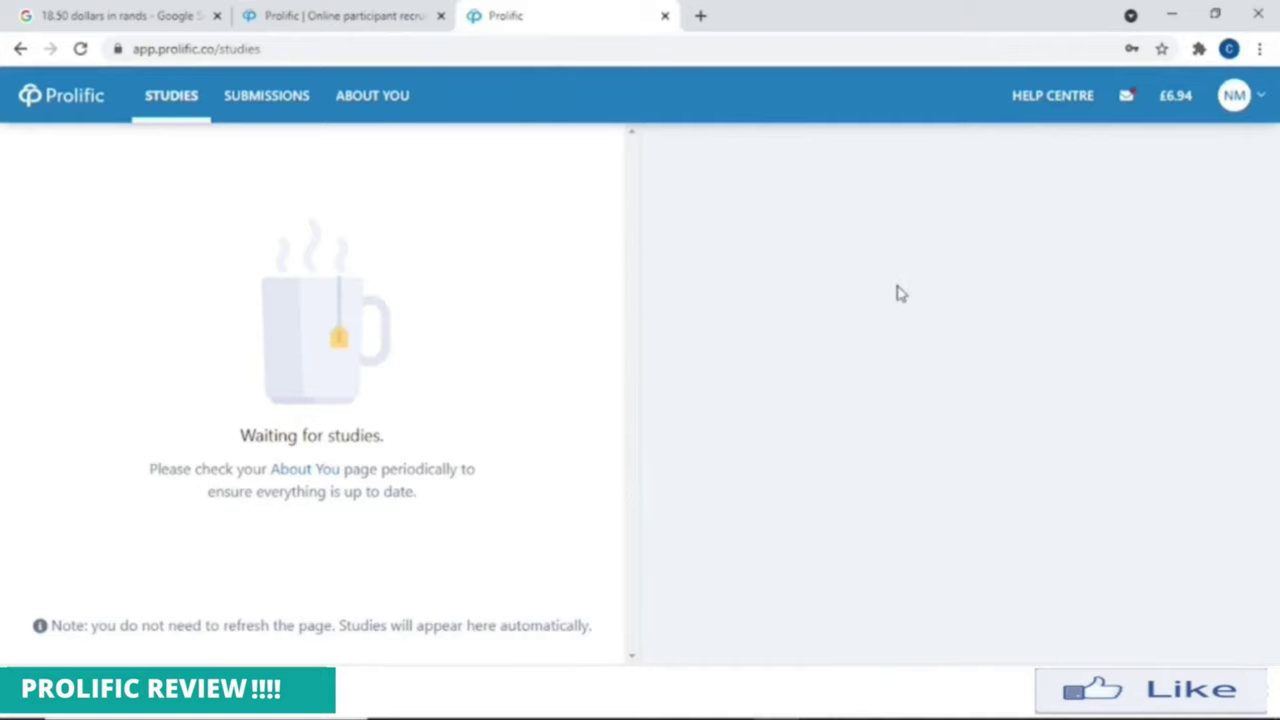